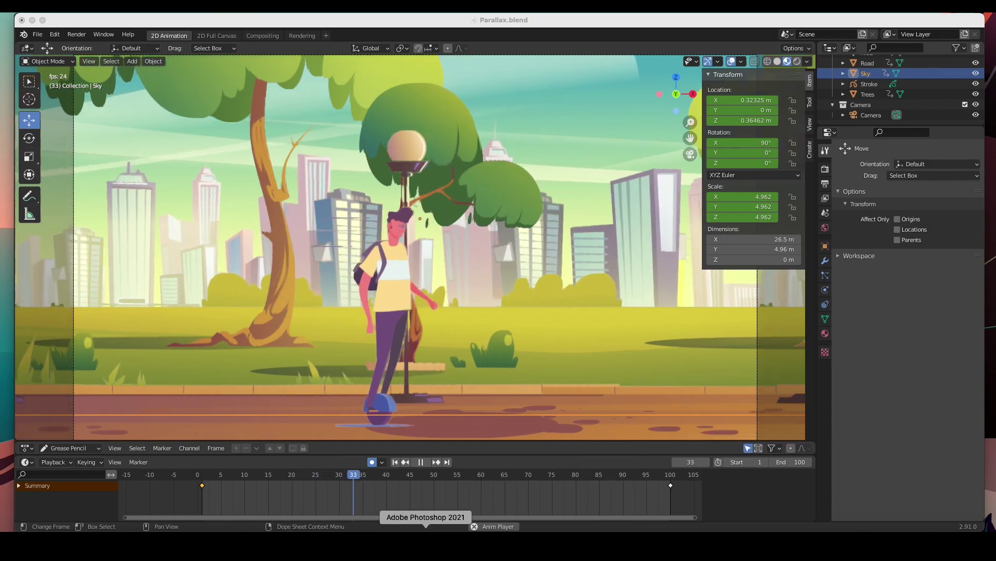
Step: View the Parallax Effect slide in Google Slides, return to Blender and stop the animation playback
click(112, 542)
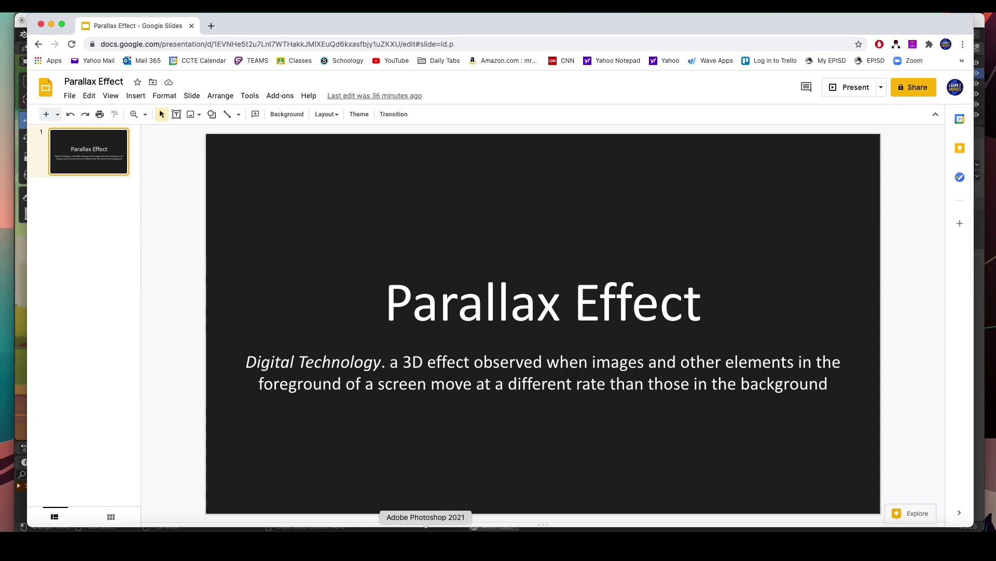
click(384, 526)
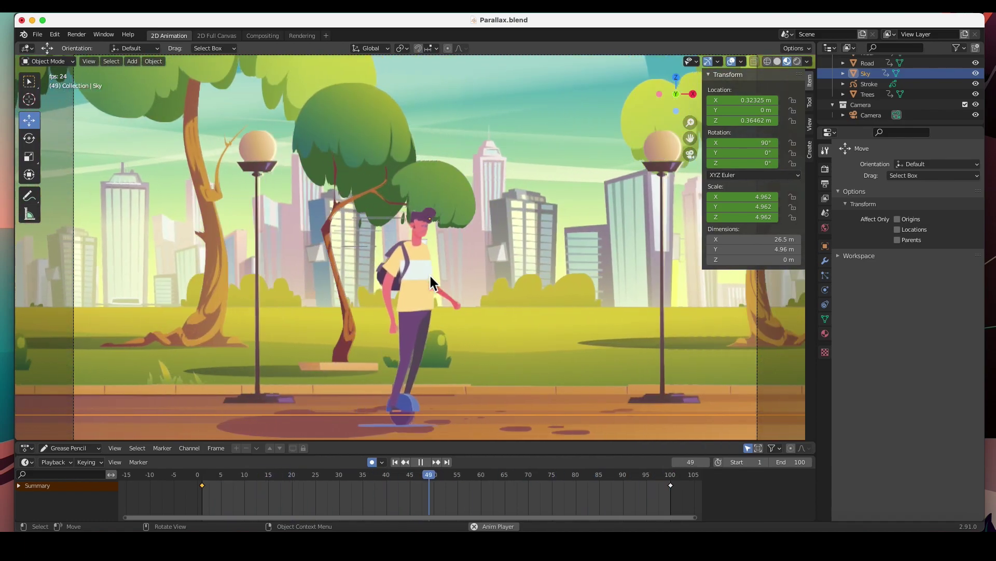
click(421, 460)
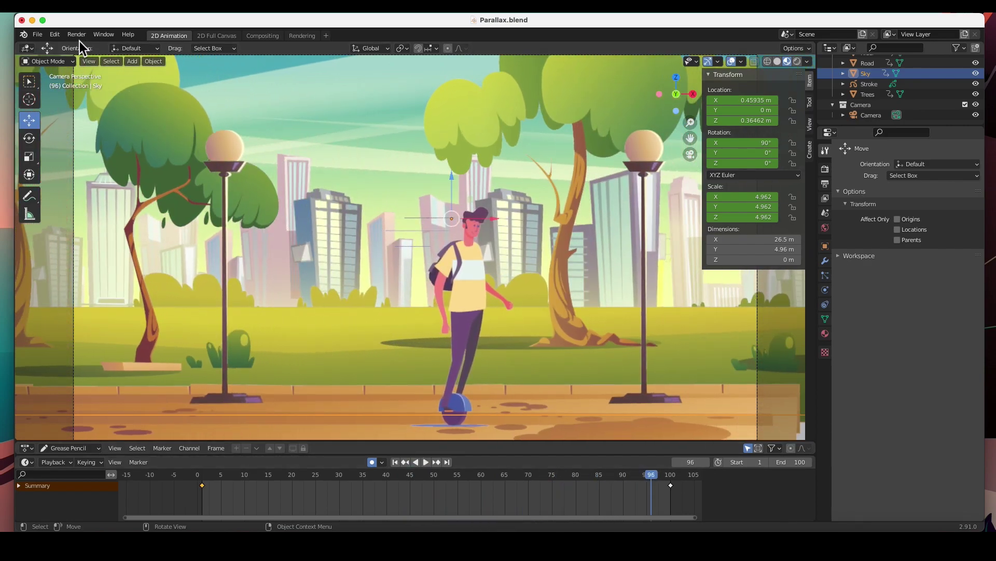
Step: Create a new 2D Animation file, discarding the unsaved changes to the Parallax file
click(45, 37)
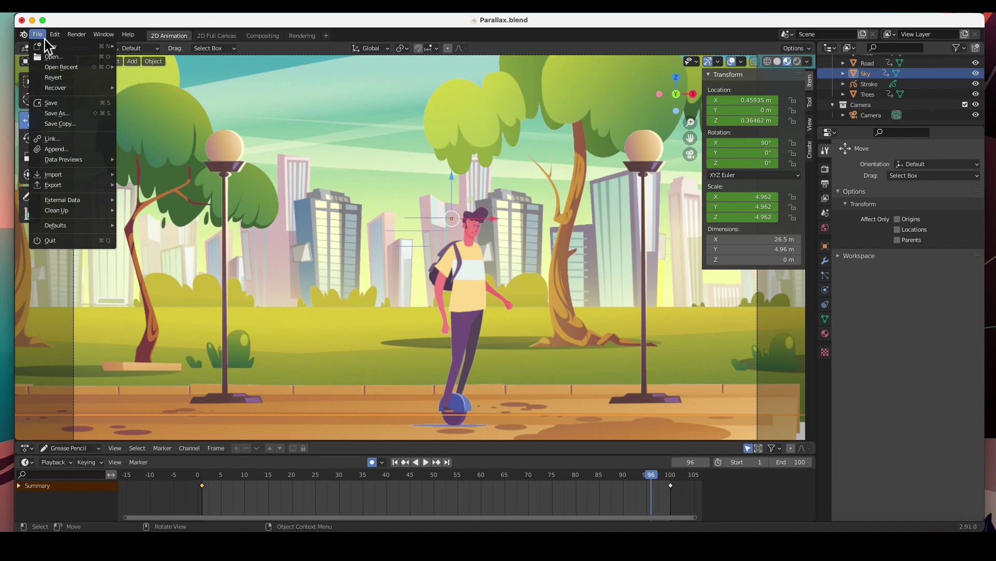
mouse_move(58, 47)
click(150, 56)
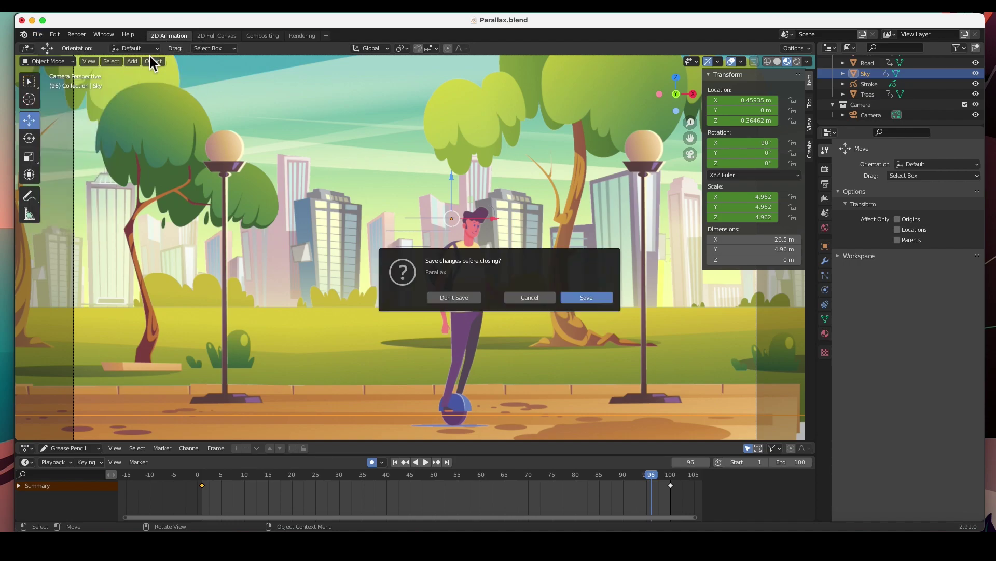
click(467, 297)
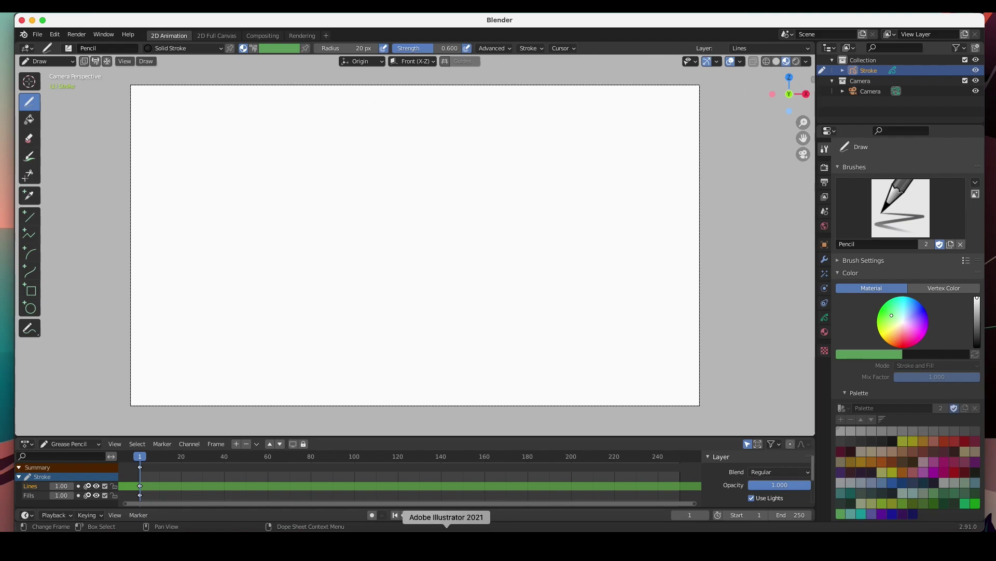
Step: Switch to Illustrator and preview the full park artwork by showing and hiding Layers 3 to 6
click(447, 543)
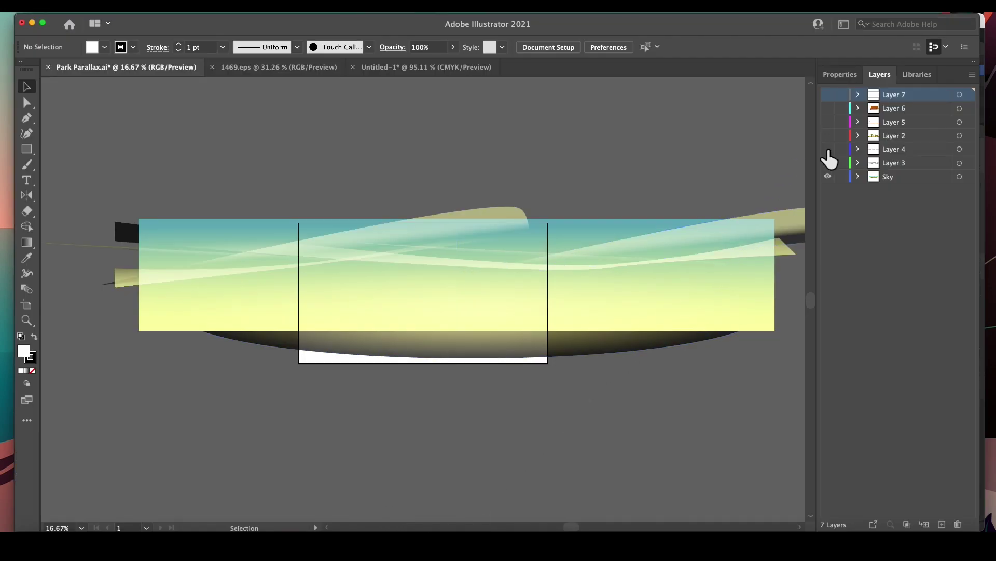
drag(829, 175, 830, 110)
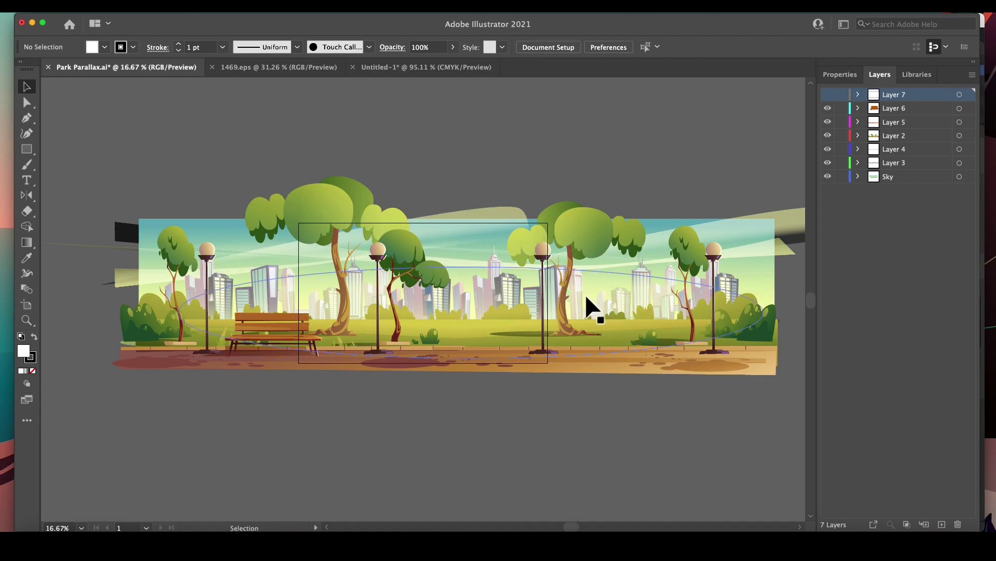
drag(828, 108, 828, 162)
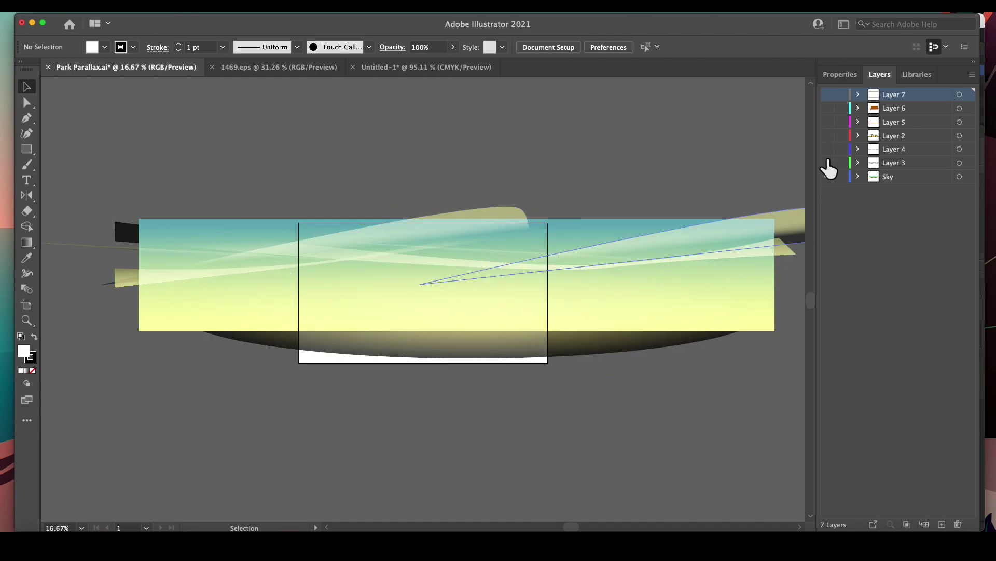
Step: Reveal Layers 3, 4, 2, 5 and 6 one by one above the Sky layer to examine what each contains
click(828, 177)
click(828, 164)
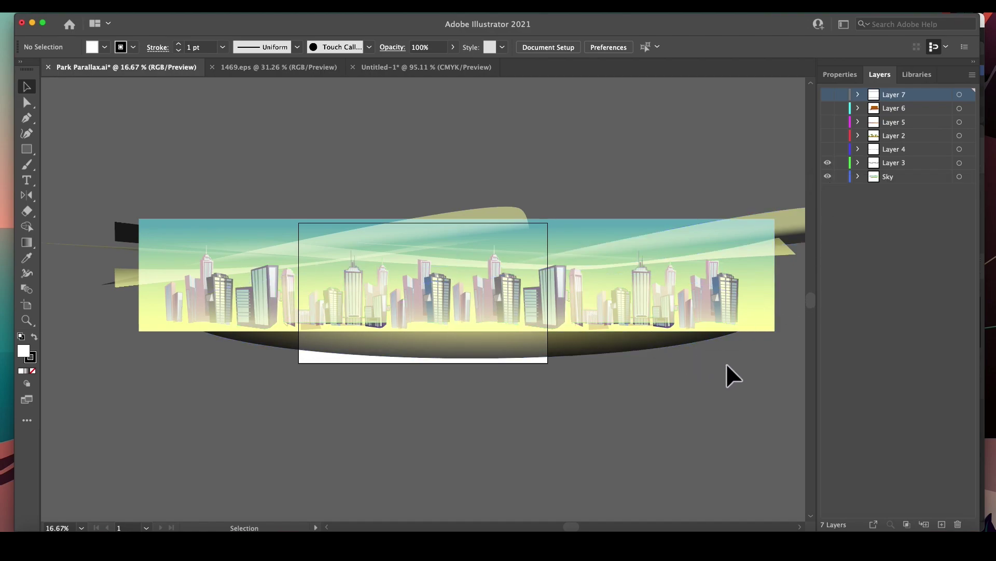
click(827, 149)
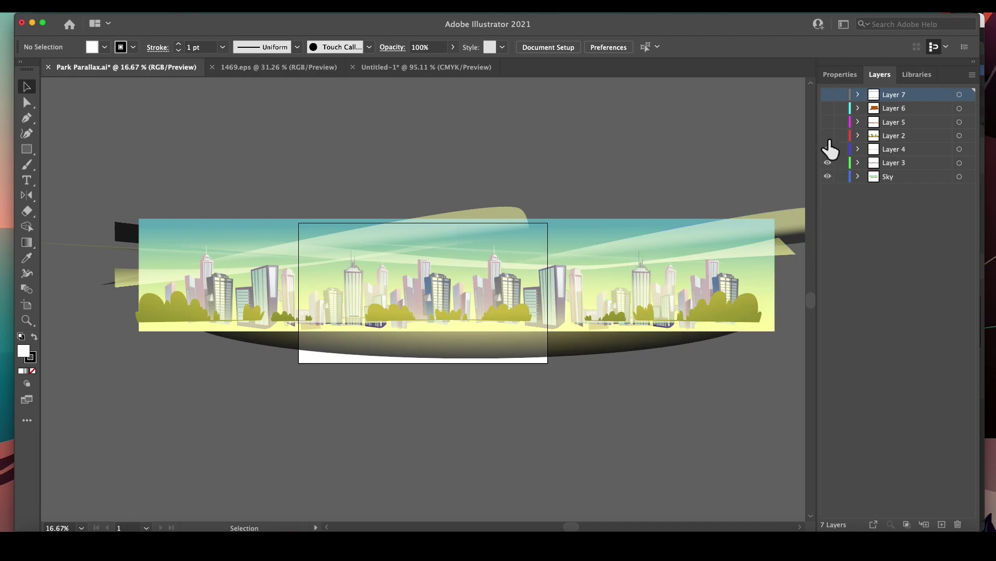
click(828, 135)
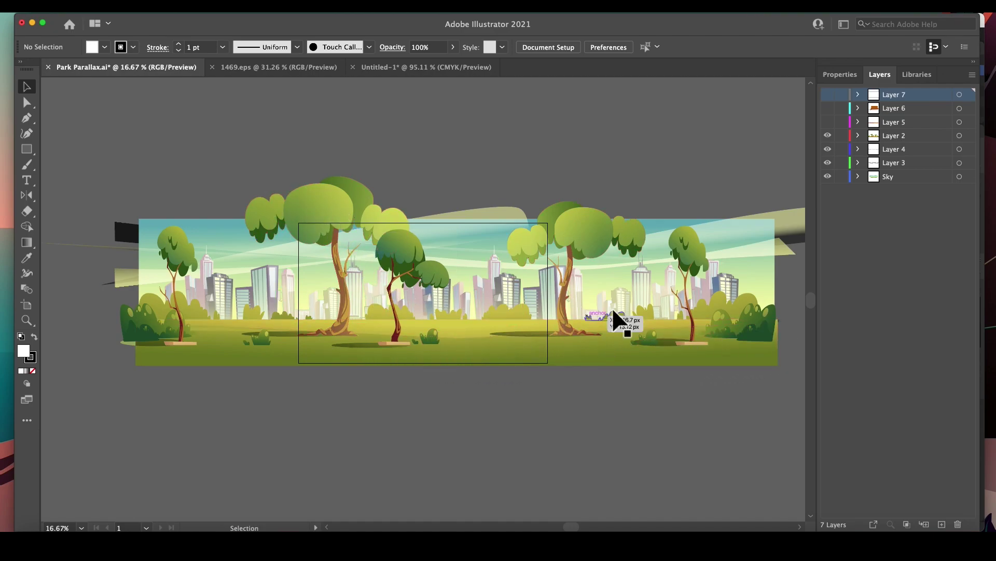
drag(826, 122, 828, 135)
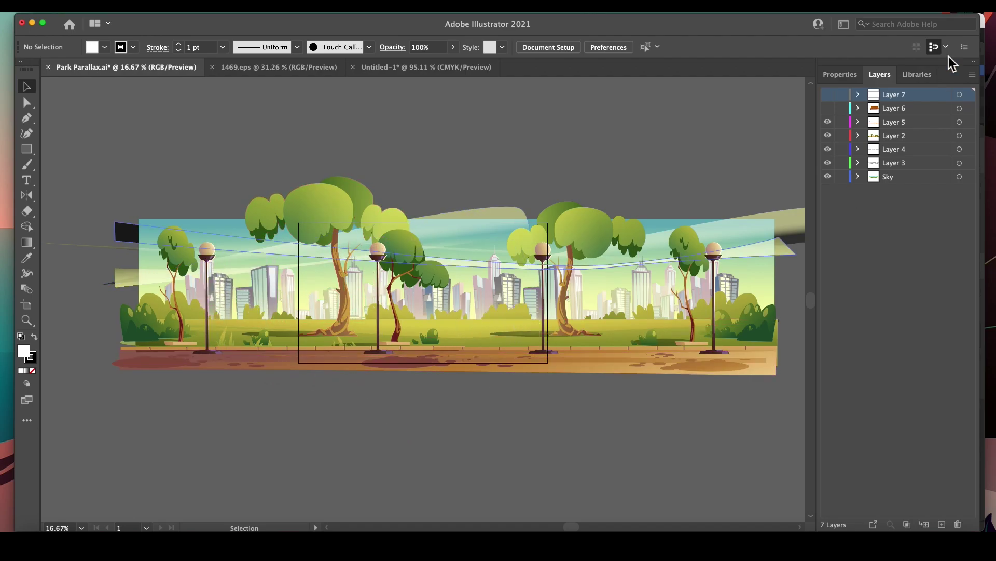
click(827, 108)
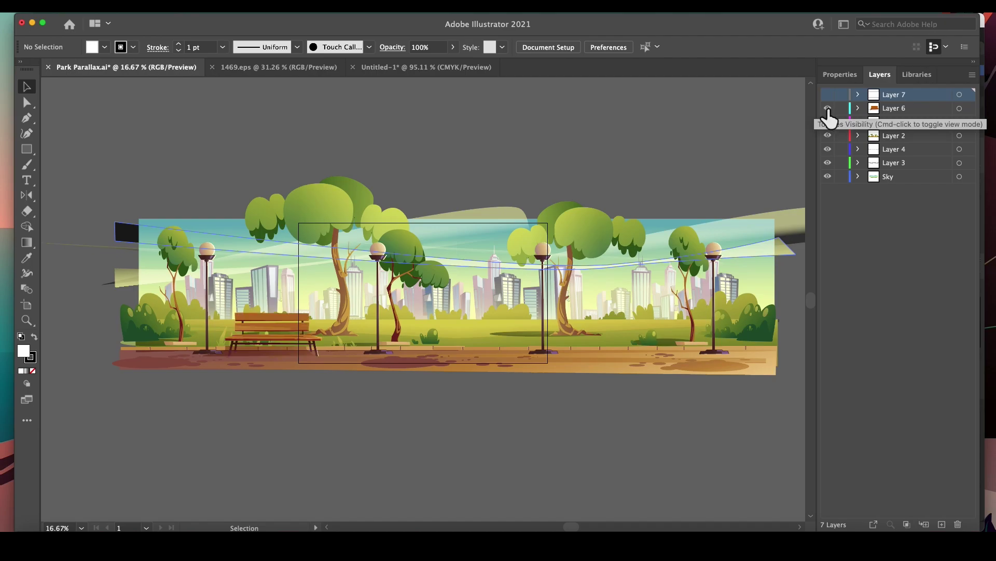
click(828, 108)
click(828, 108)
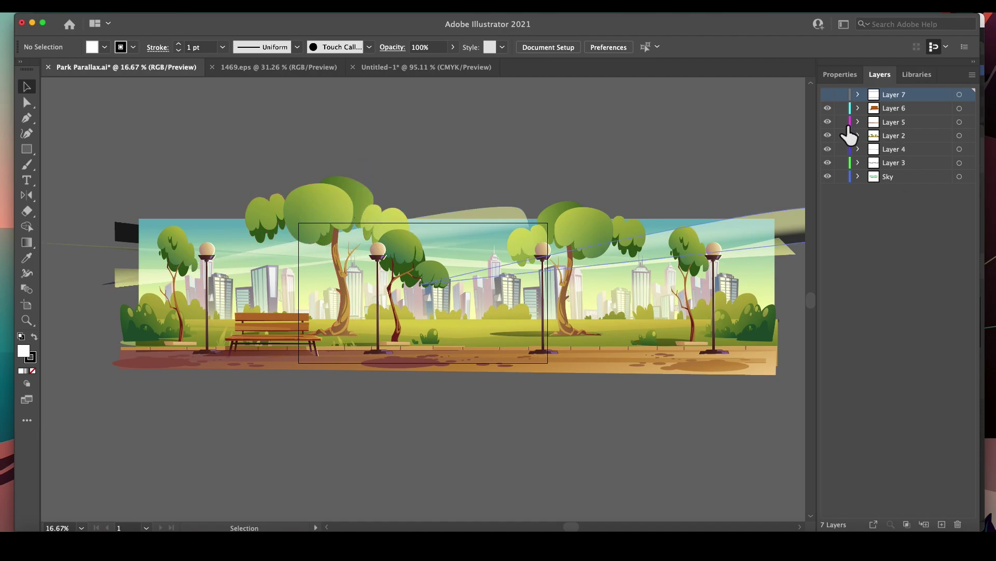
Step: Isolate the Sky layer and open the Export As settings with PNG format, leaving without exporting
drag(828, 109, 828, 166)
click(828, 176)
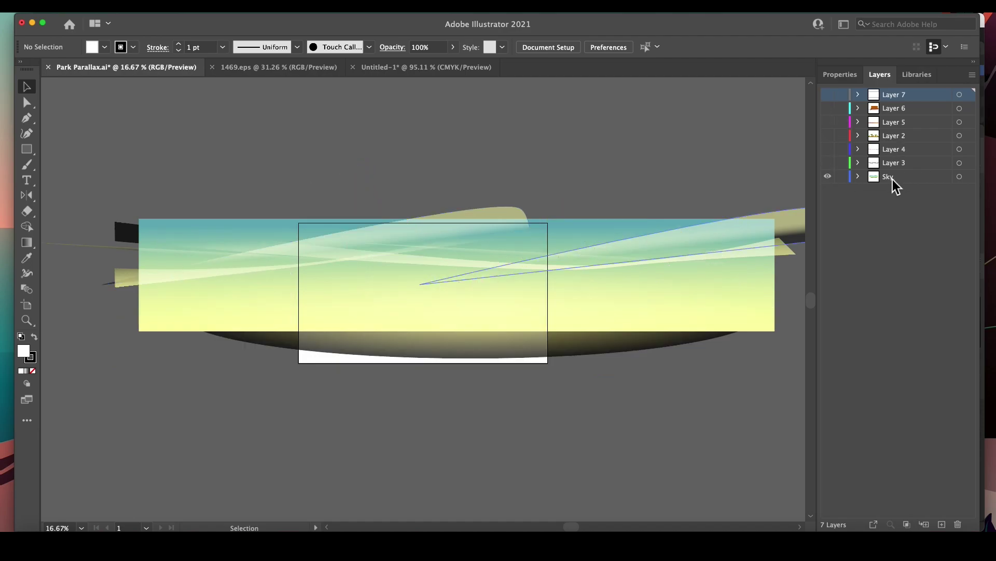
click(83, 12)
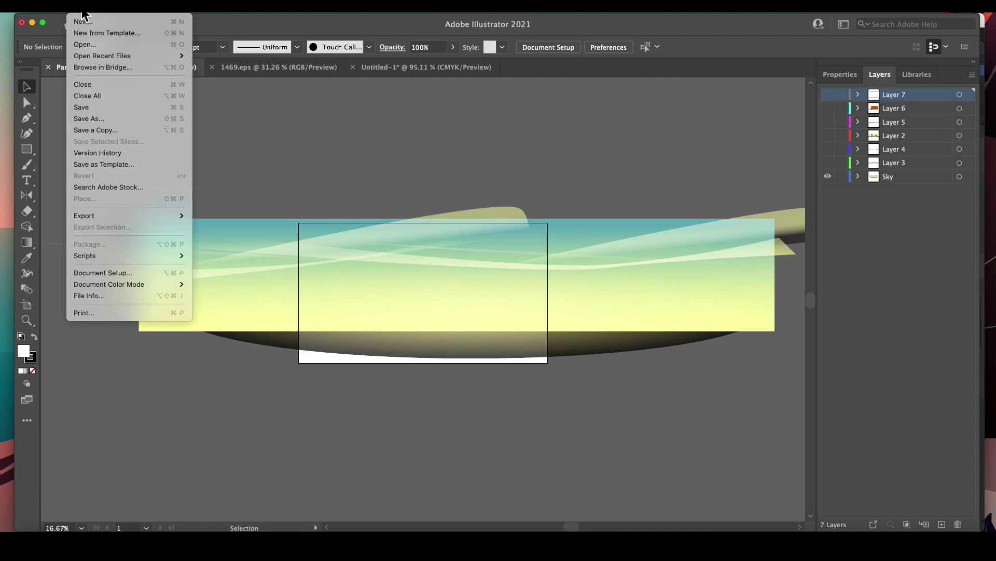
mouse_move(158, 217)
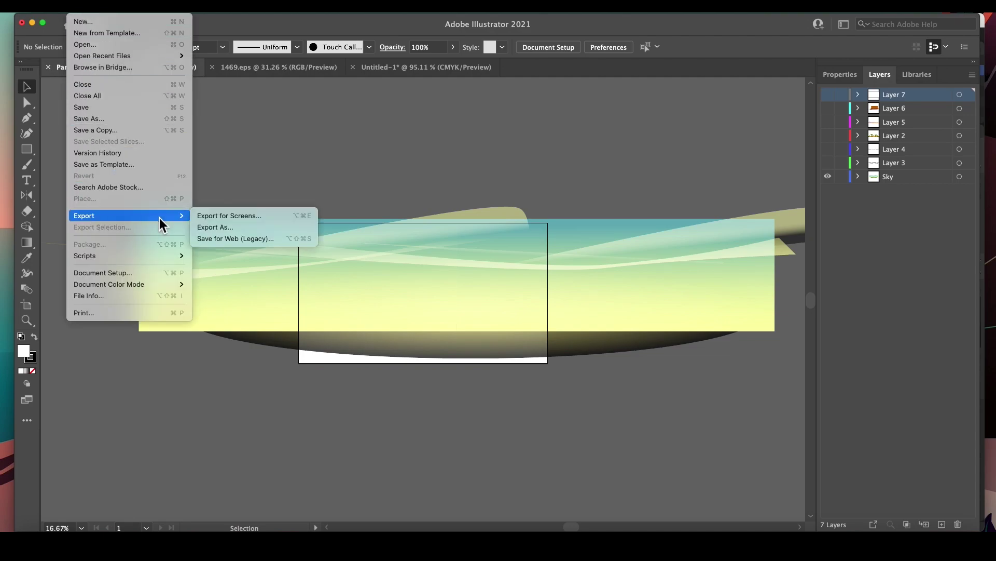
click(215, 229)
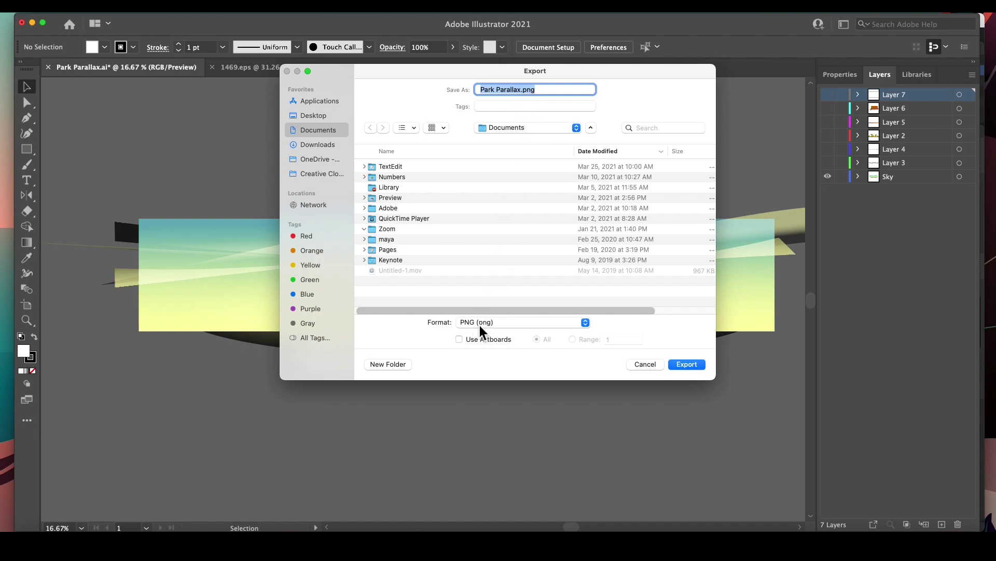
click(646, 366)
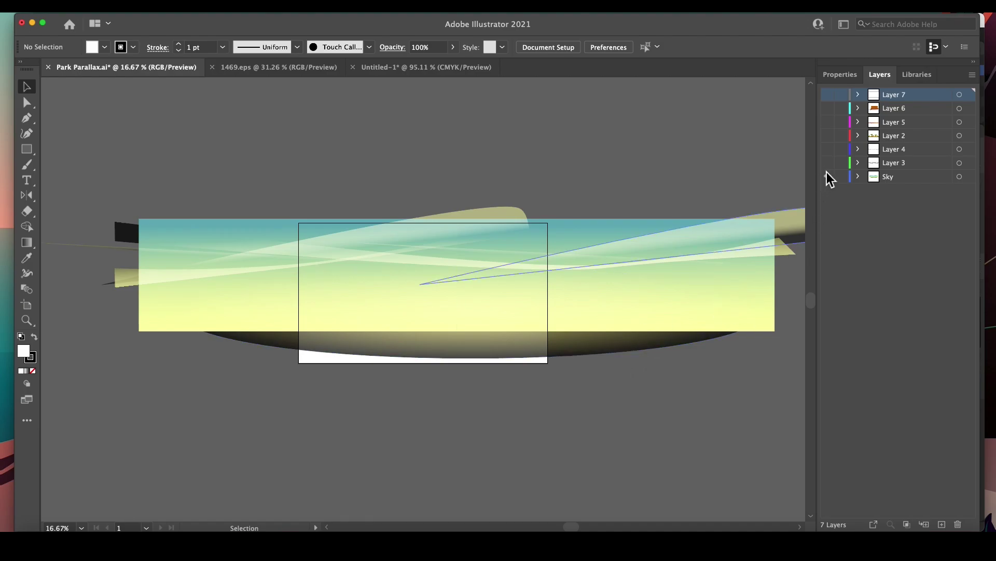
Step: Make Layers 5, 2, 4, 3 and Sky visible again, leaving Layers 6 and 7 hidden
key(super+y)
key(super+y)
key(super+y)
key(super+y)
key(super+y)
key(super+y)
click(828, 135)
click(828, 122)
drag(827, 134, 824, 189)
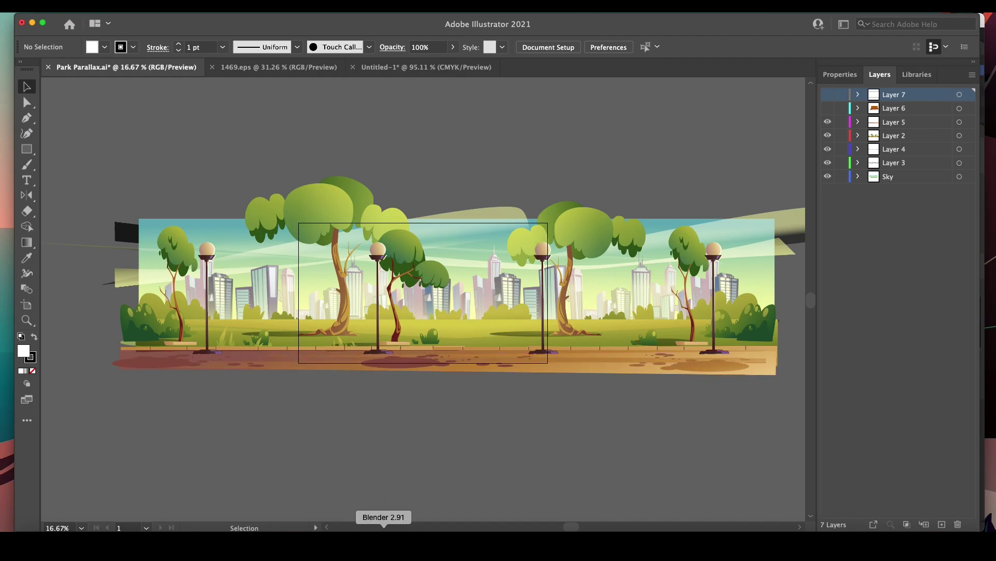
Step: Switch to Blender and change from Draw mode to Object Mode
click(384, 542)
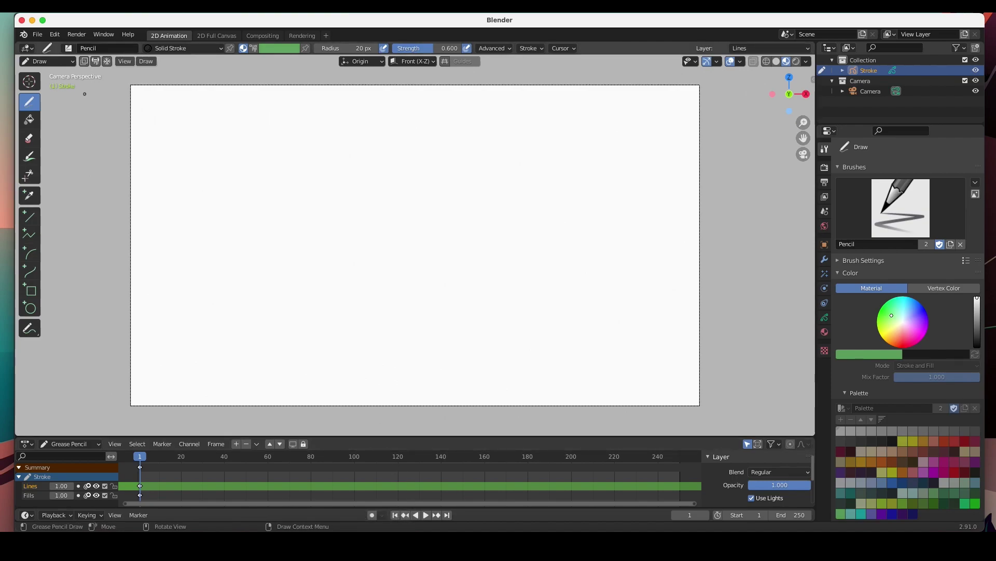
click(61, 62)
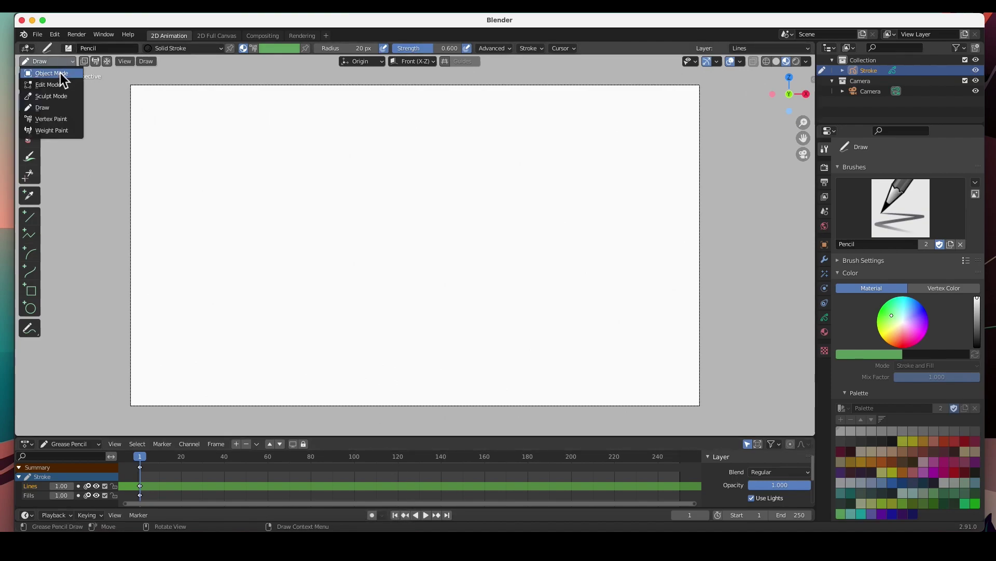
click(55, 75)
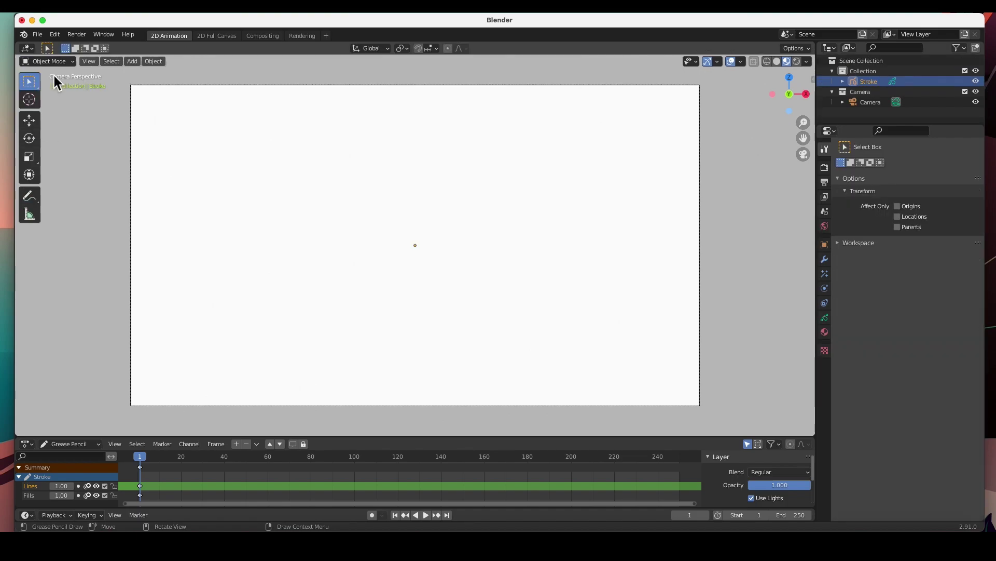
Step: Import Sky.png from the Desktop's Parallax folder as an image plane with the default import options
click(134, 62)
mouse_move(146, 199)
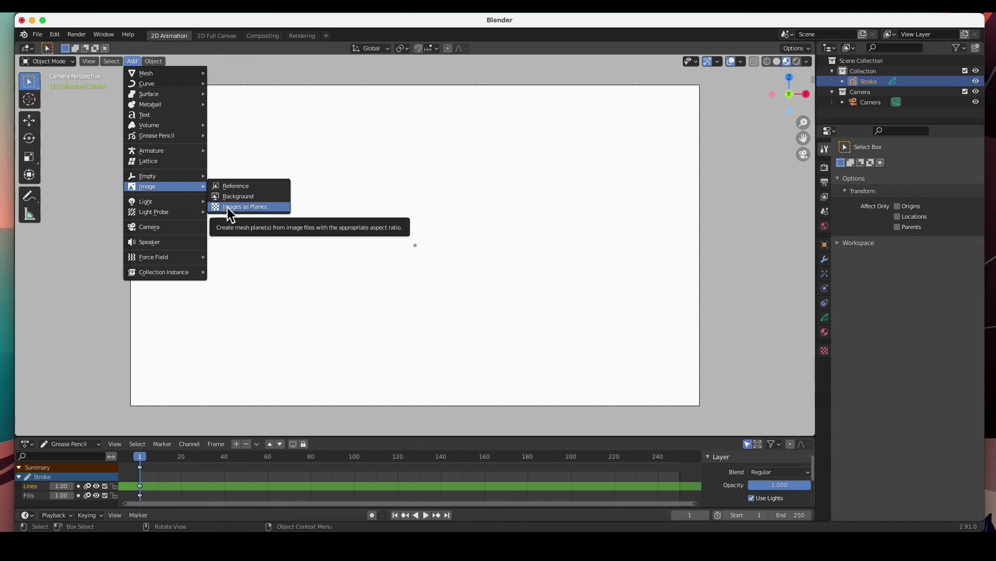
click(229, 207)
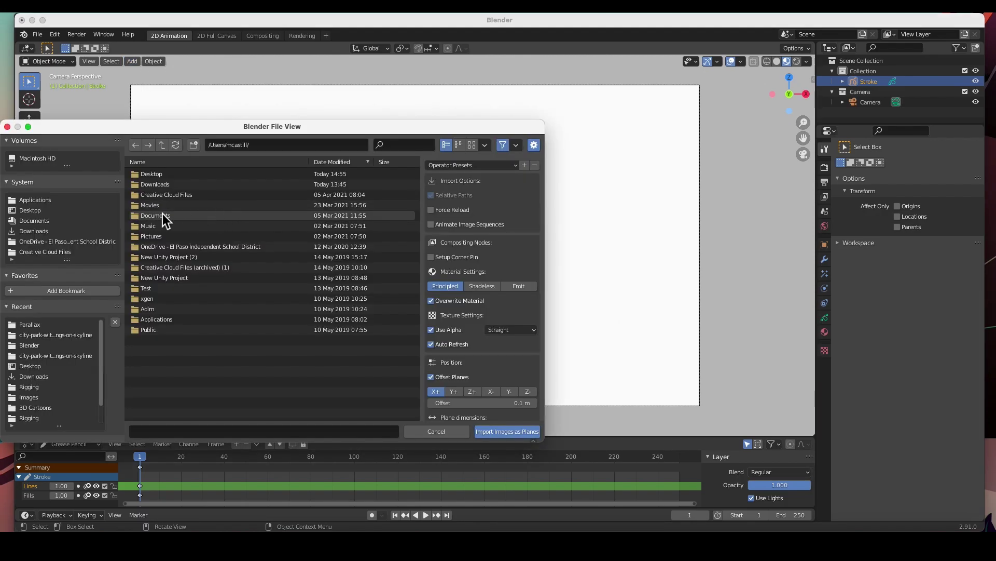
double_click(154, 176)
double_click(150, 174)
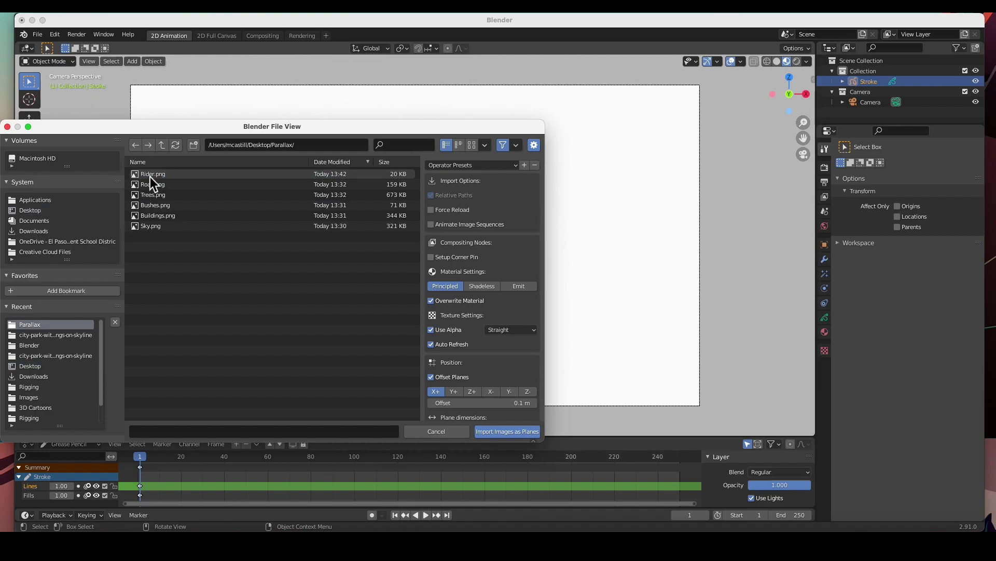
drag(170, 129, 315, 113)
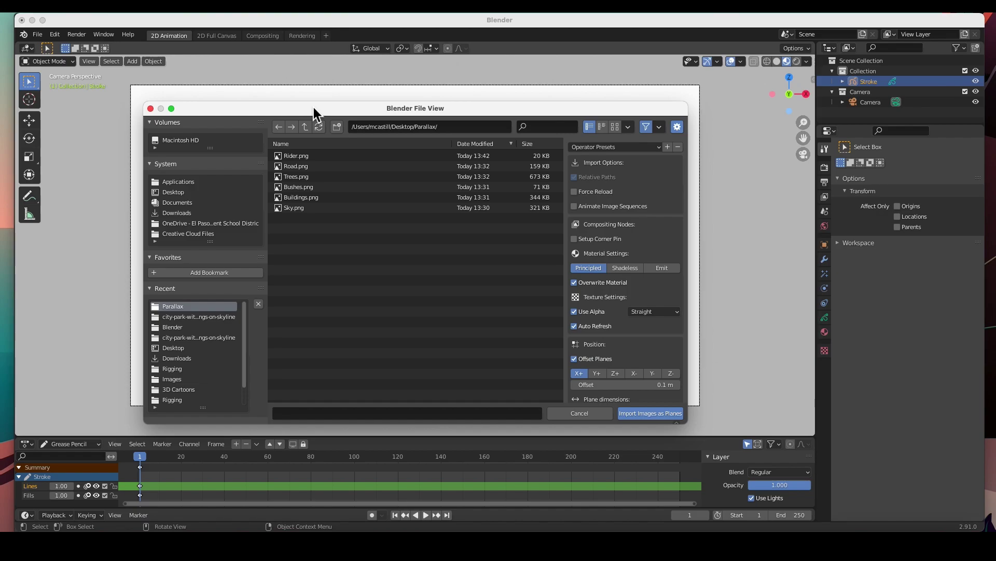
click(293, 208)
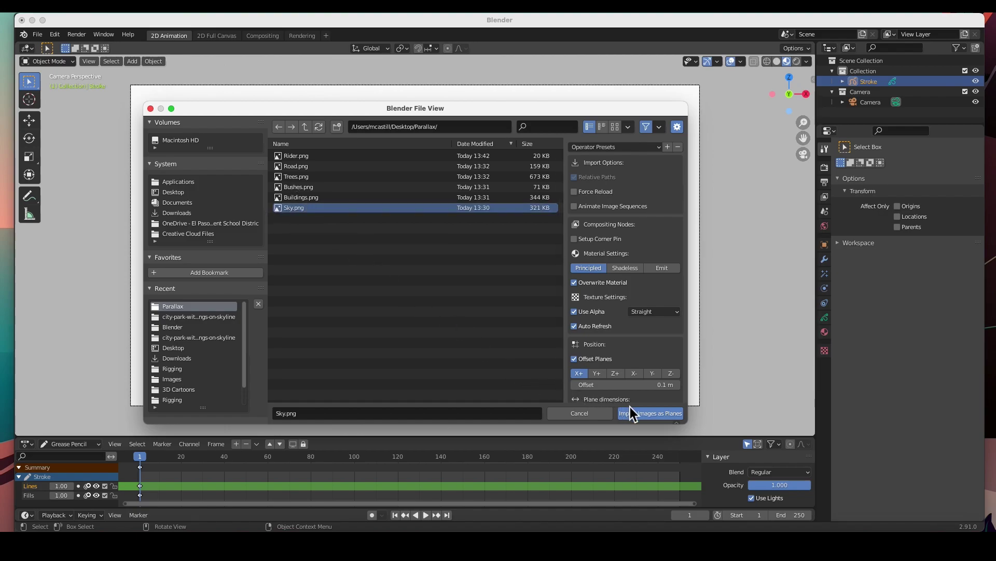
click(648, 414)
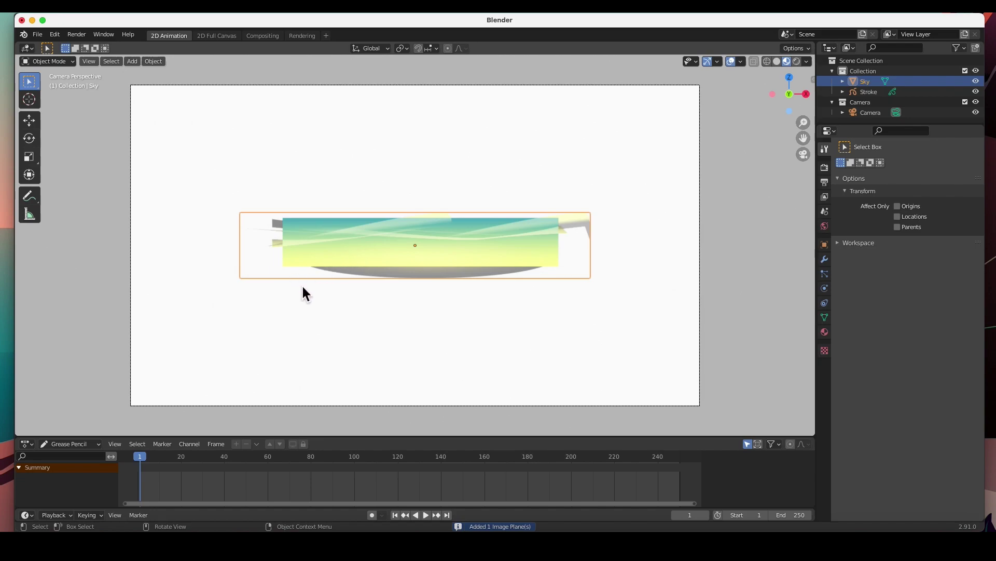
Step: Compare the imported sky plane in the camera frame with the artboard in Illustrator, and return to Blender
scroll(302, 287, down, 2)
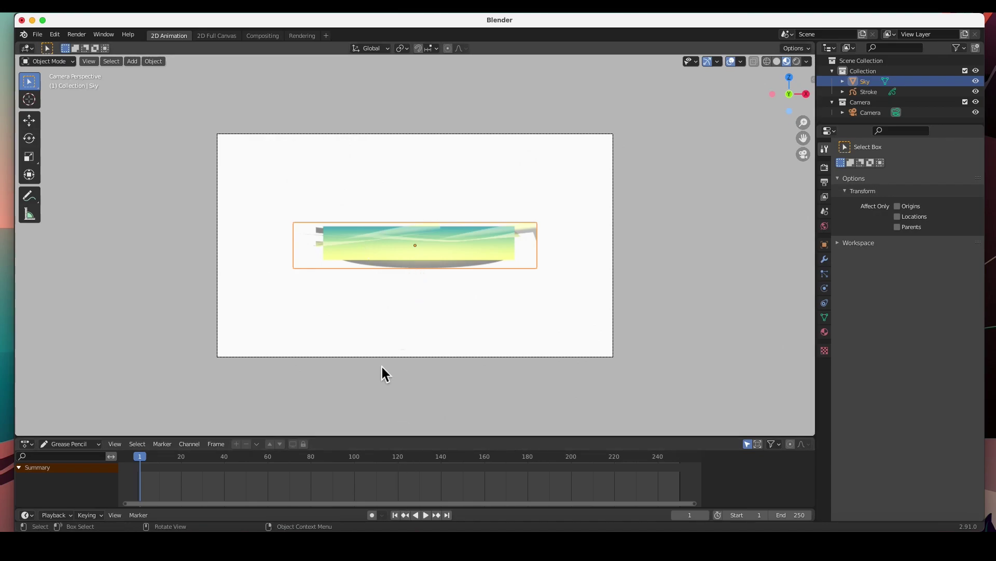
click(446, 535)
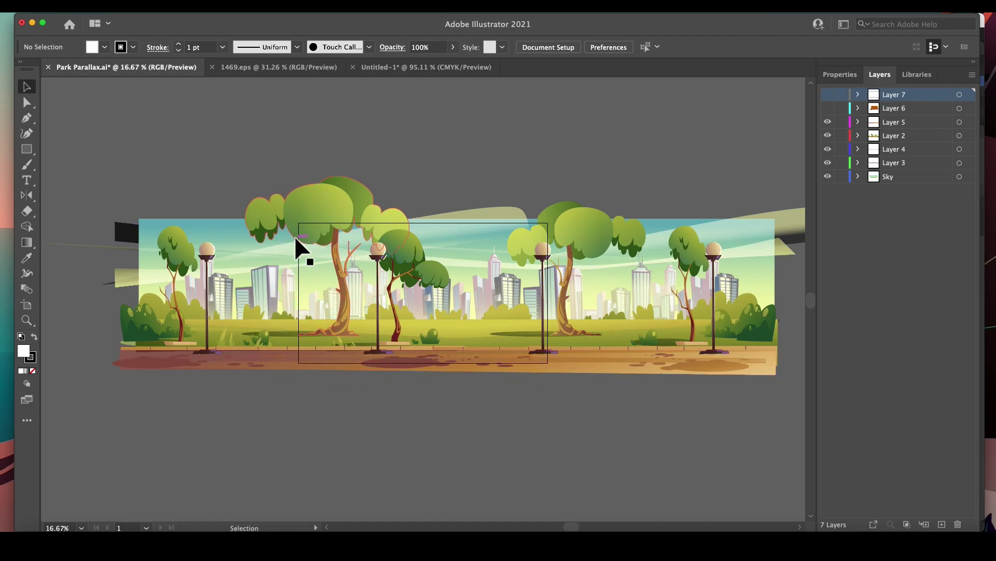
click(379, 543)
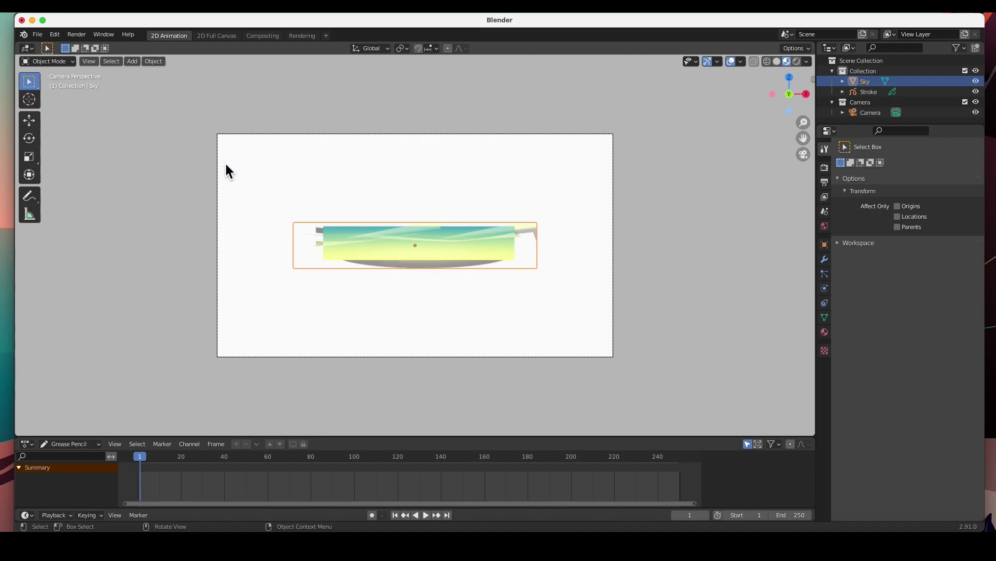
Step: Import Buildings.png from the Desktop's Parallax folder as an image plane with the default import options
scroll(225, 161, up, 1)
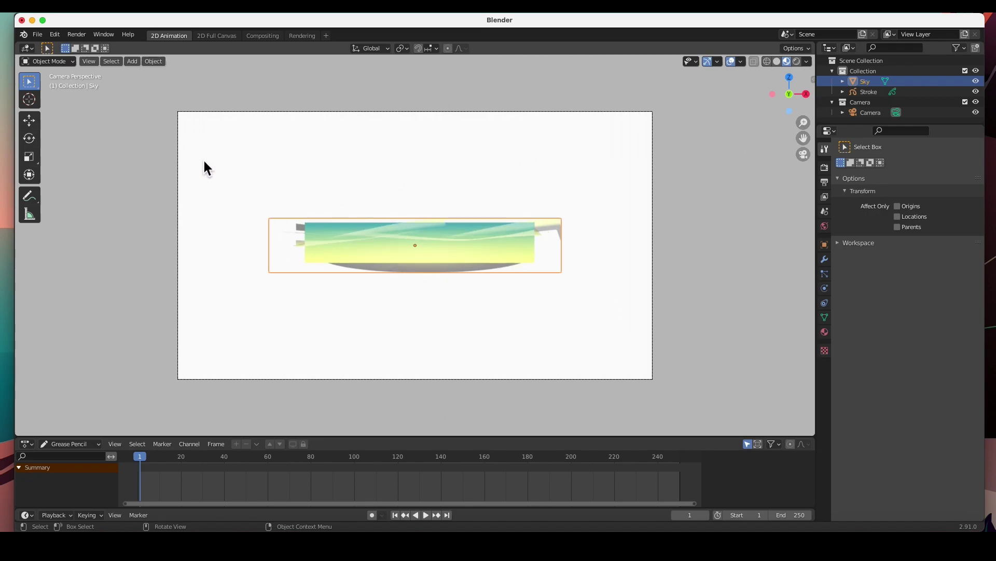
click(132, 62)
mouse_move(150, 187)
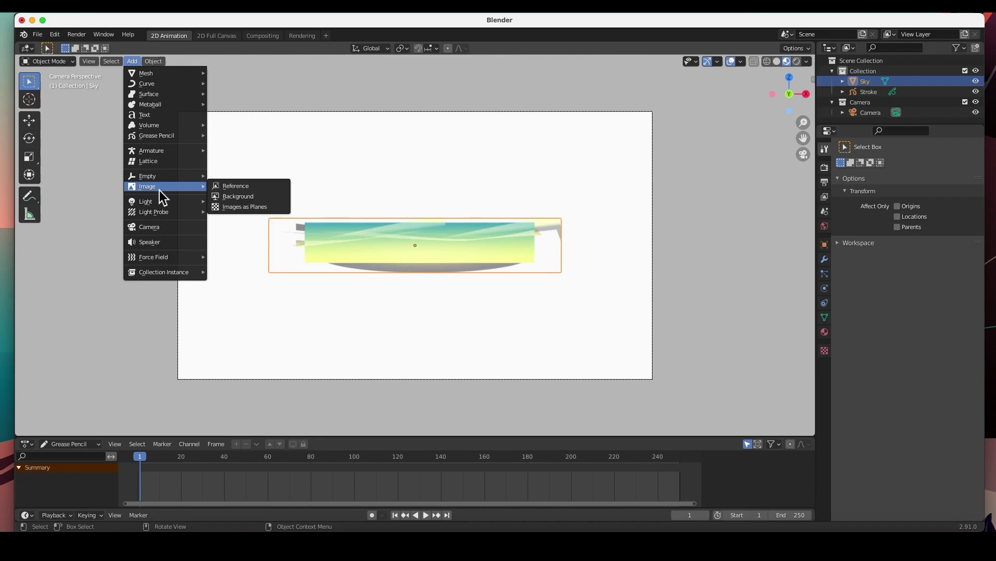
click(234, 206)
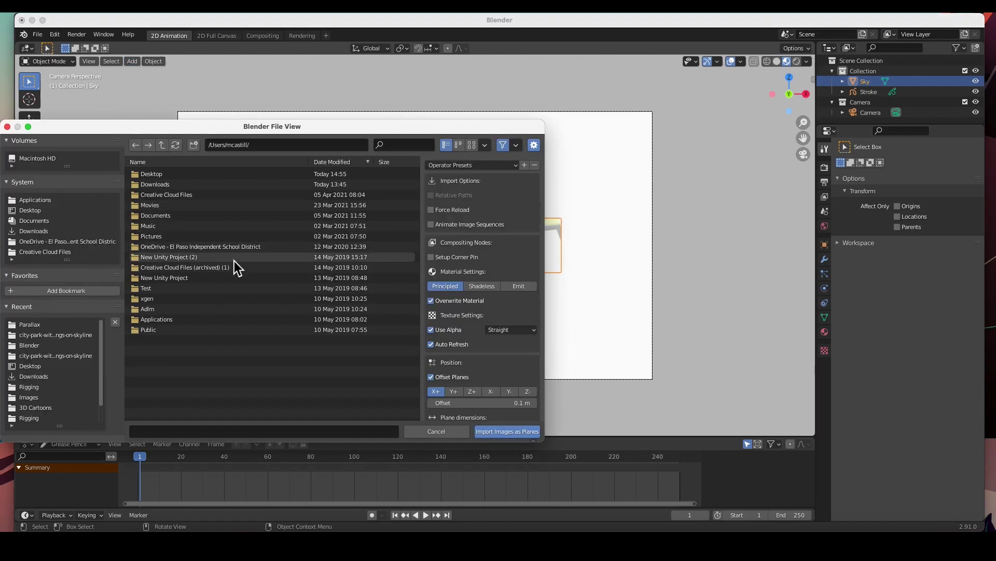
double_click(191, 176)
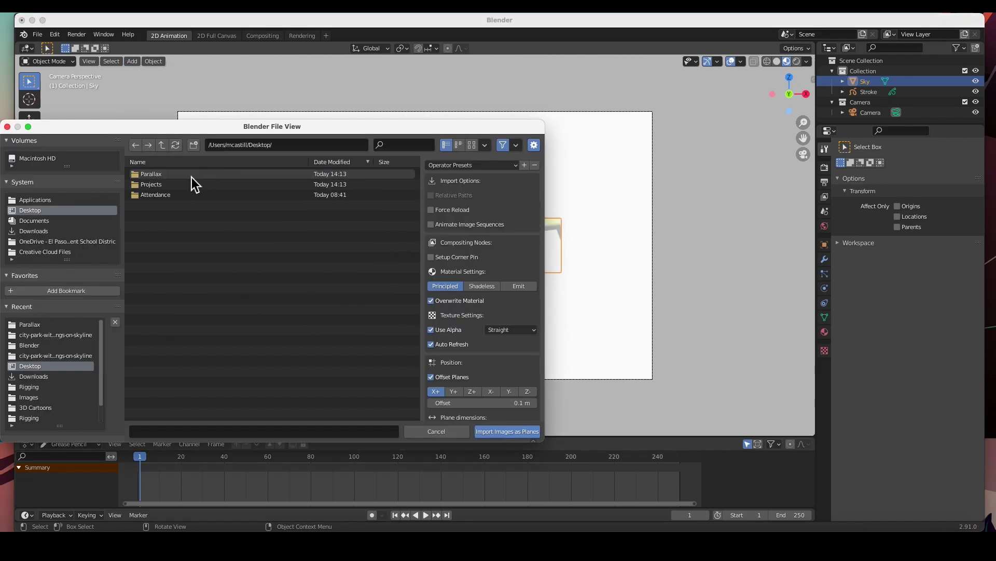
double_click(177, 175)
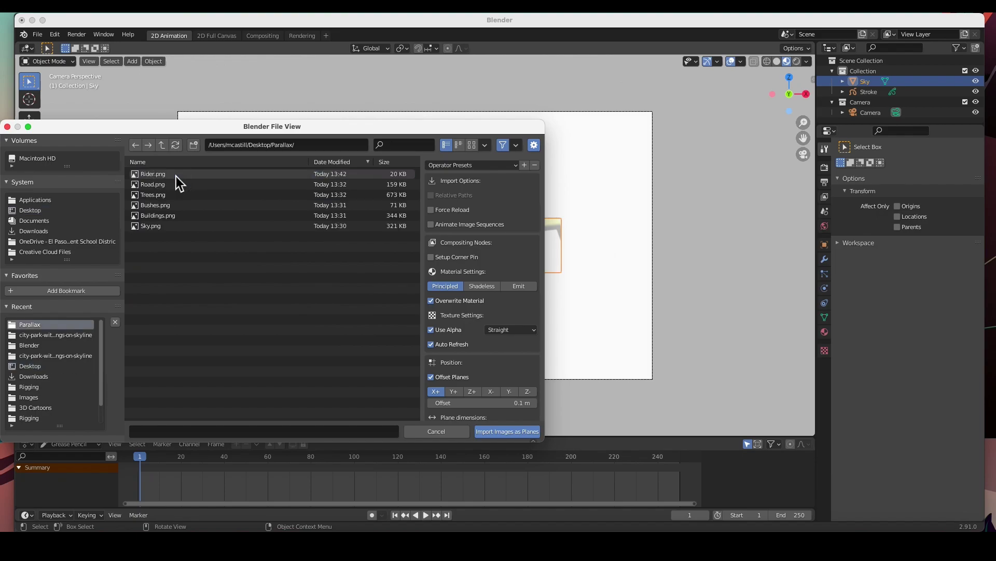
double_click(157, 215)
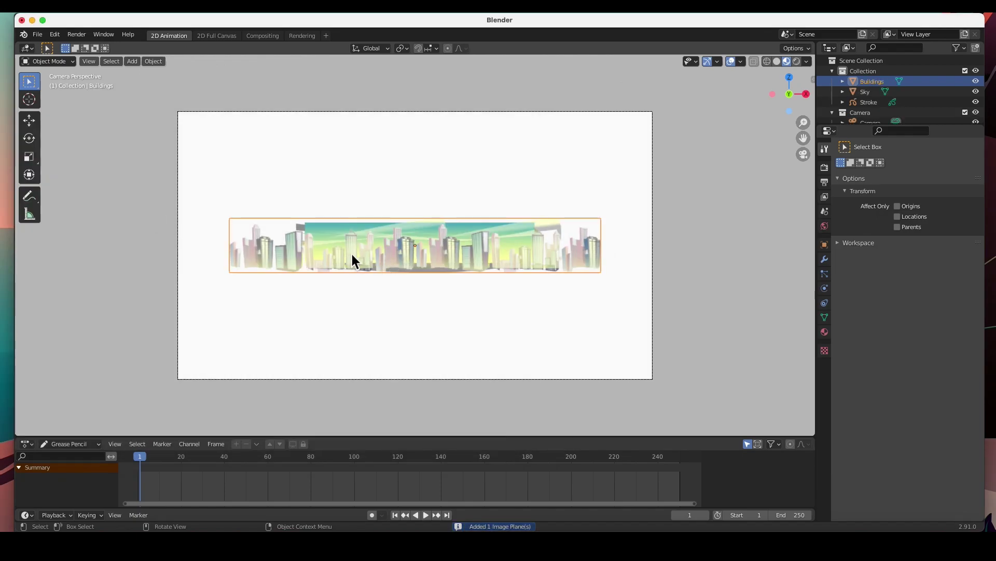
Step: Import Bushes.png from the Parallax folder as an image plane
click(130, 65)
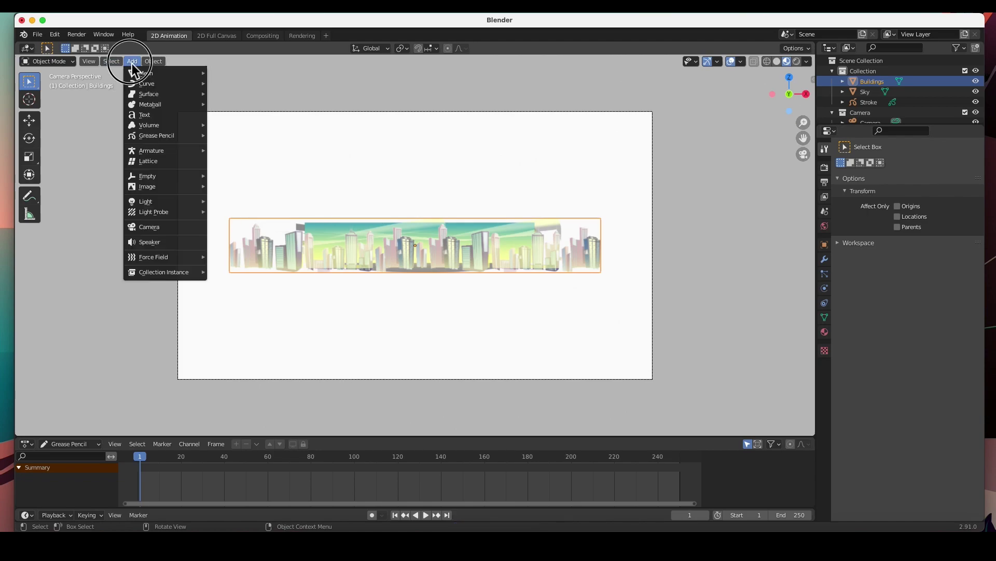
mouse_move(136, 188)
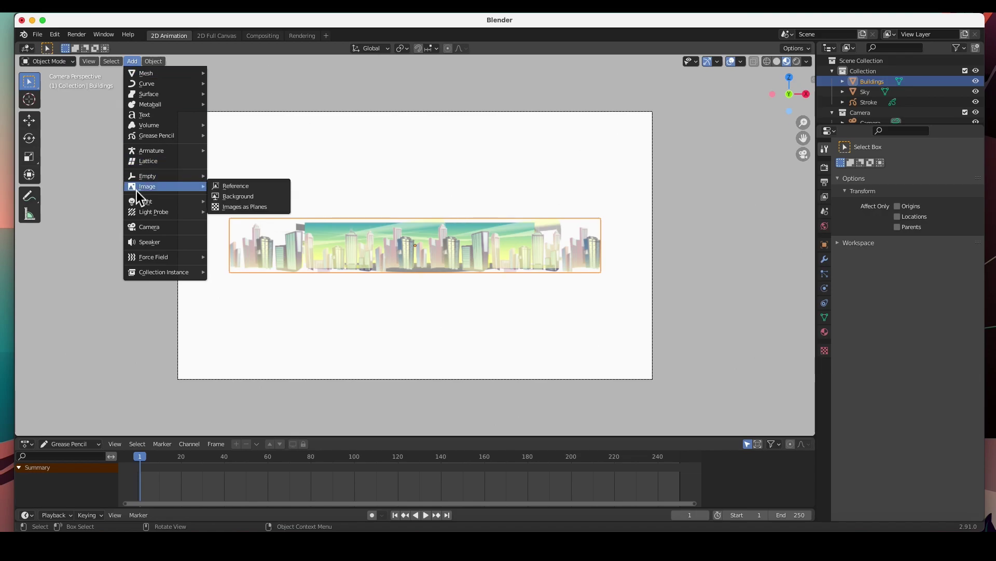
click(226, 207)
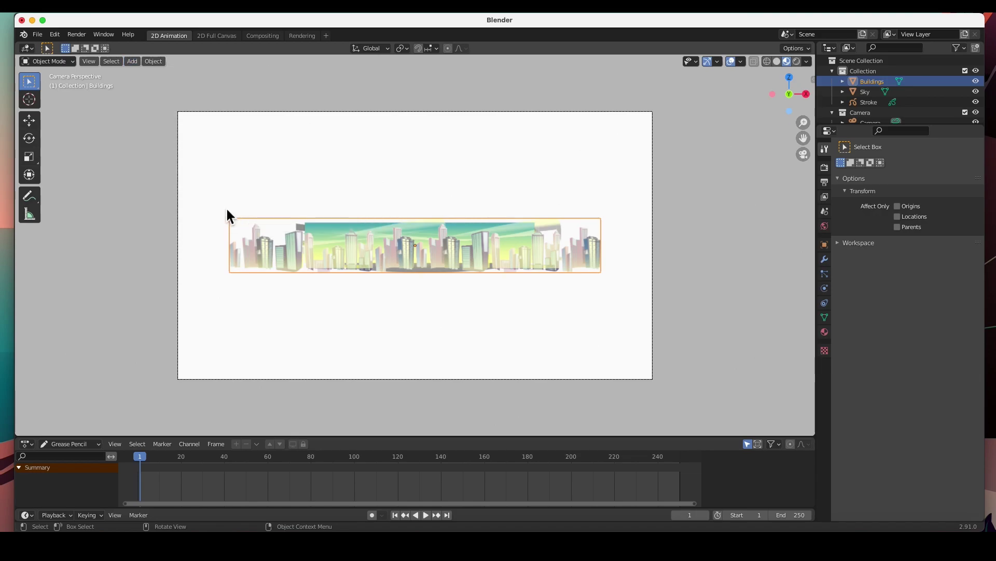
double_click(155, 205)
Step: Import Trees.png and Road.png from the Desktop's Parallax folder as separate image planes
click(132, 61)
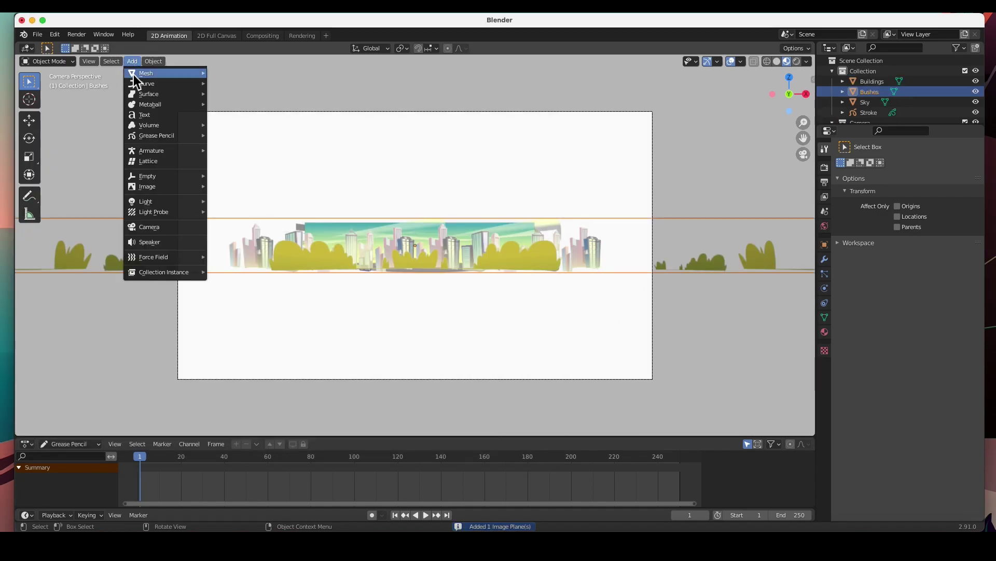
mouse_move(136, 188)
click(226, 207)
double_click(162, 176)
double_click(156, 197)
click(132, 61)
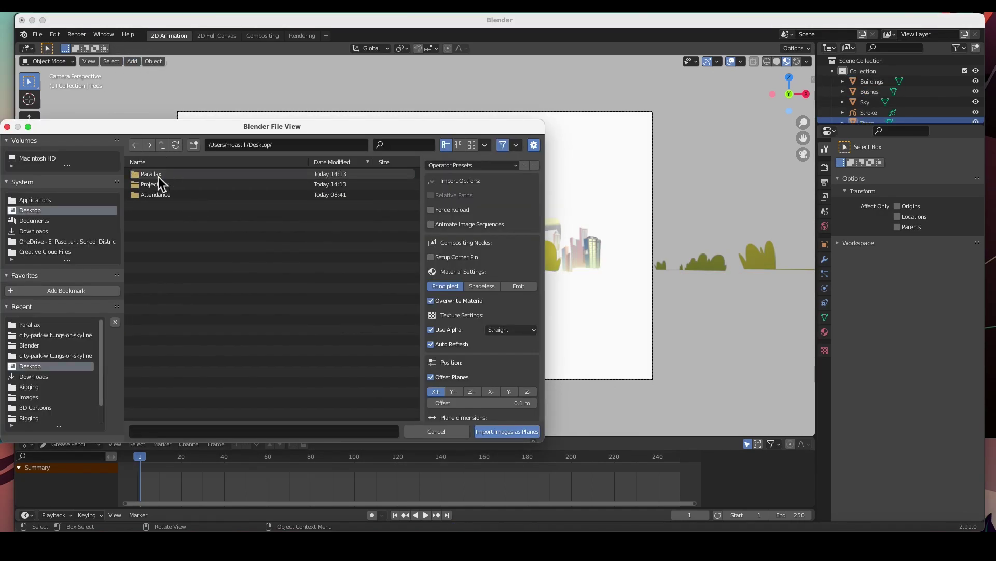
double_click(157, 186)
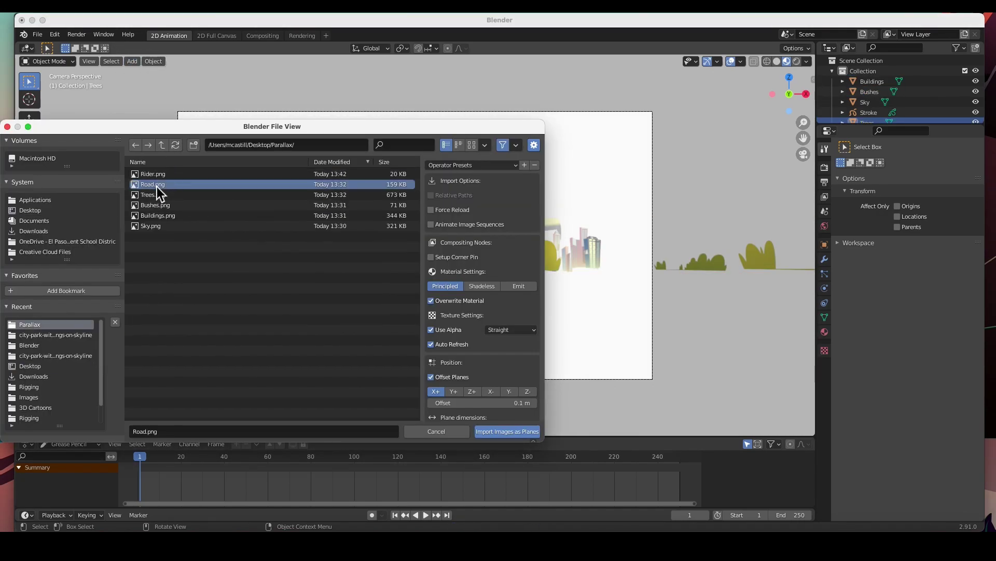
Step: Import Rider.png from the Parallax folder as an image plane and deselect it
click(132, 61)
mouse_move(148, 187)
click(223, 208)
double_click(168, 176)
double_click(155, 176)
click(298, 185)
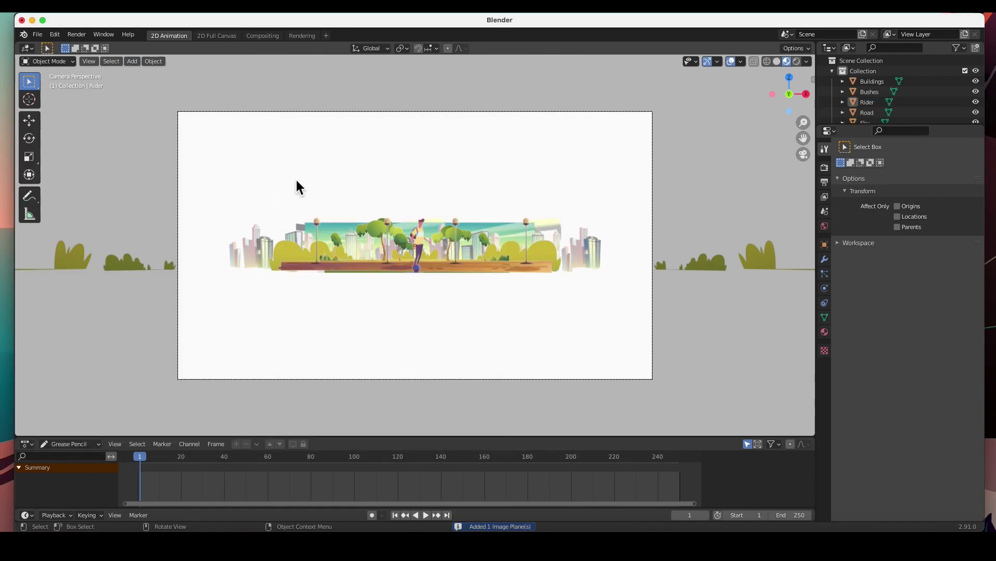
Step: Select the bushes plane and enlarge the Outliner area to fit the full list of scene objects
scroll(296, 195, down, 3)
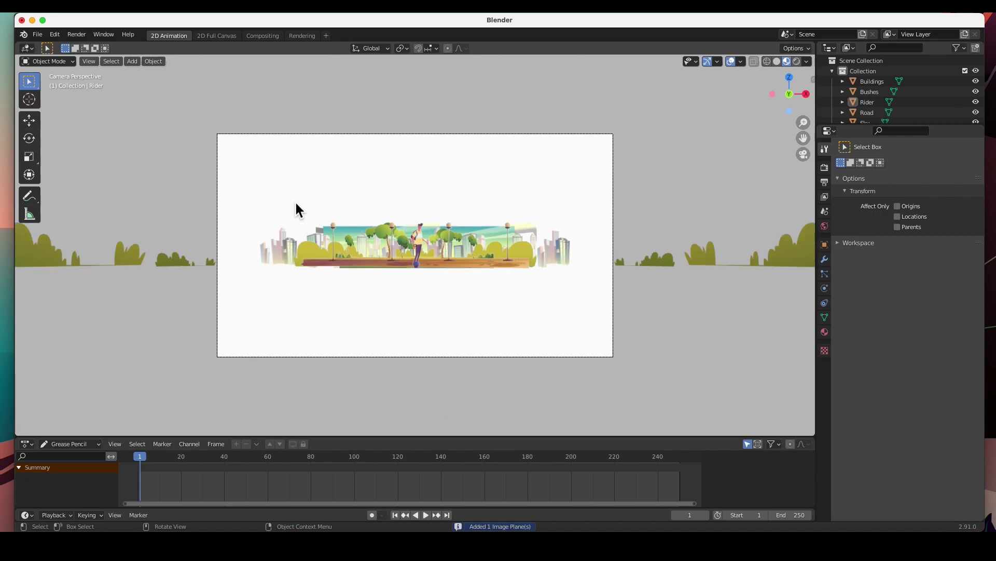
click(106, 257)
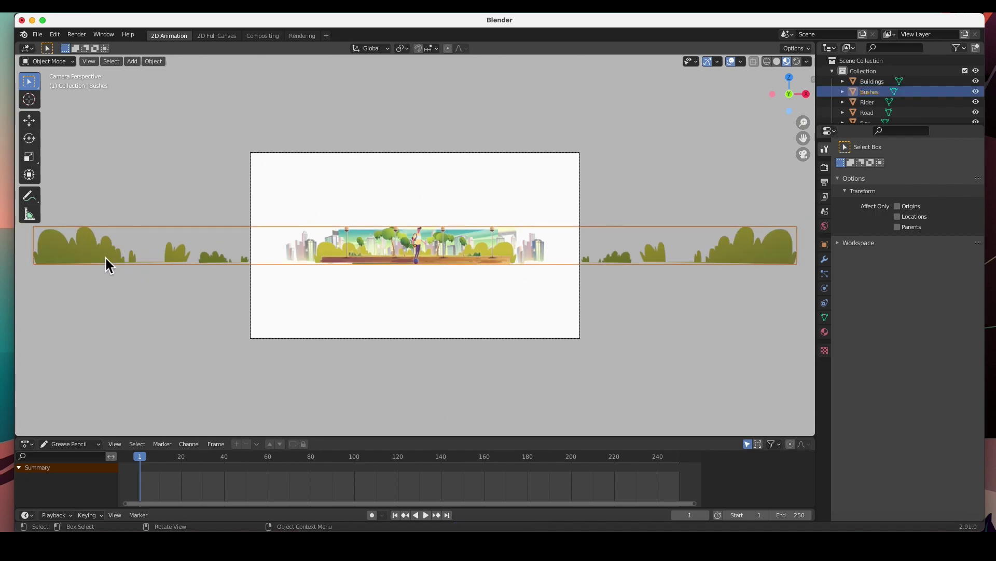
scroll(257, 273, down, 2)
scroll(258, 273, up, 2)
scroll(228, 275, up, 1)
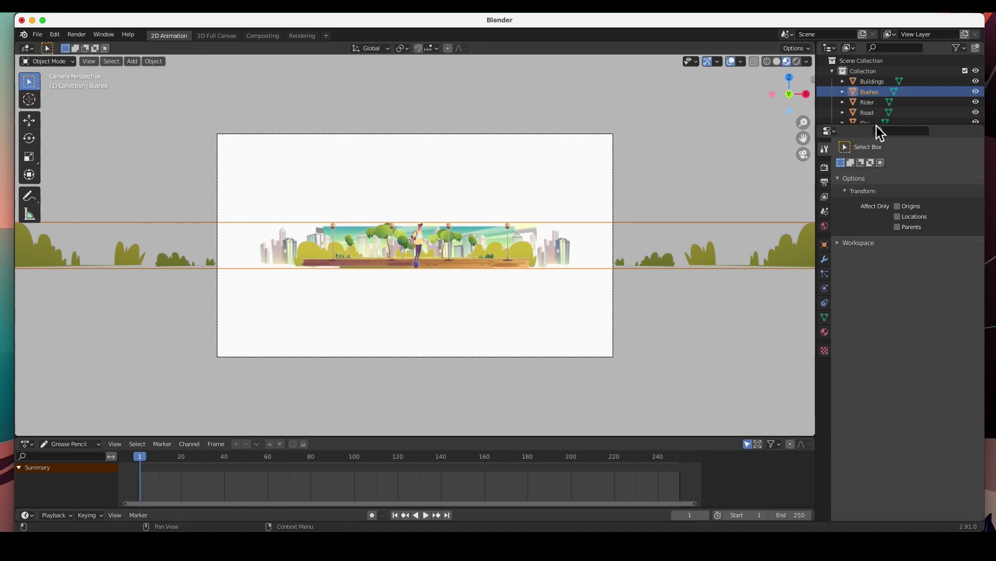
mouse_move(940, 128)
mouse_down()
mouse_move(942, 218)
mouse_move(942, 206)
mouse_up()
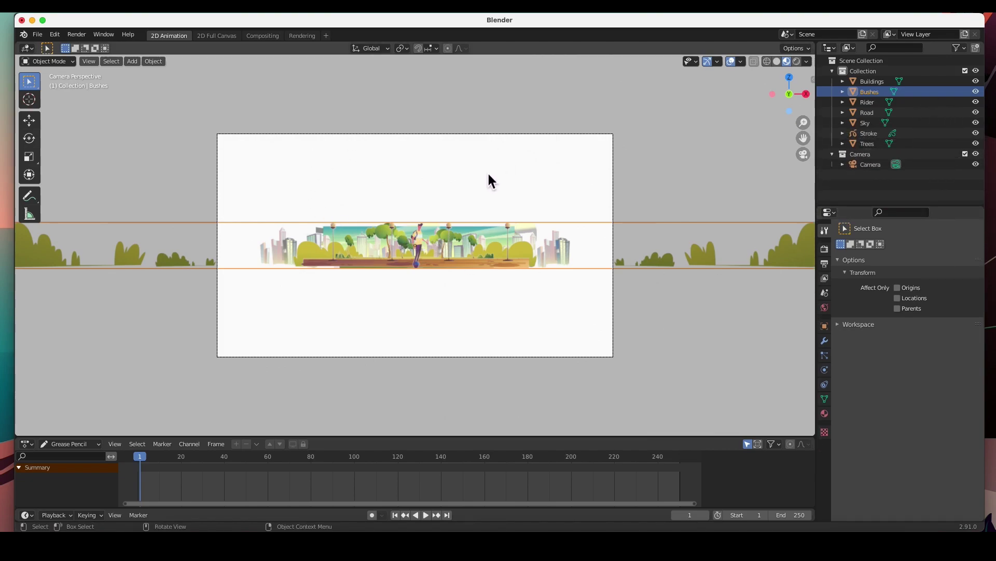
Step: Scale up the Sky plane and move it slightly up so the sky spans the camera frame's width and reaches its upper edge
scroll(488, 177, down, 4)
scroll(489, 176, up, 1)
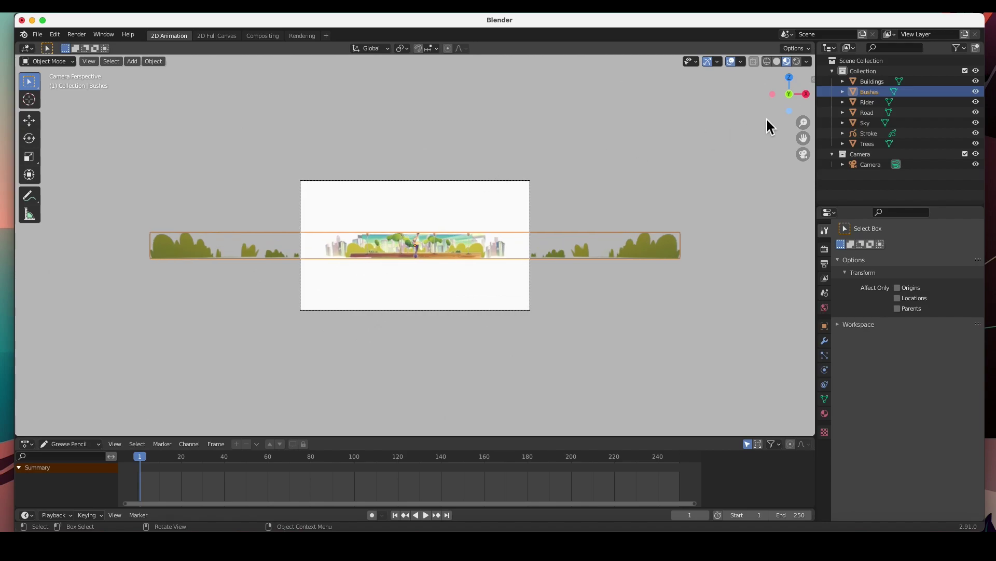
click(863, 124)
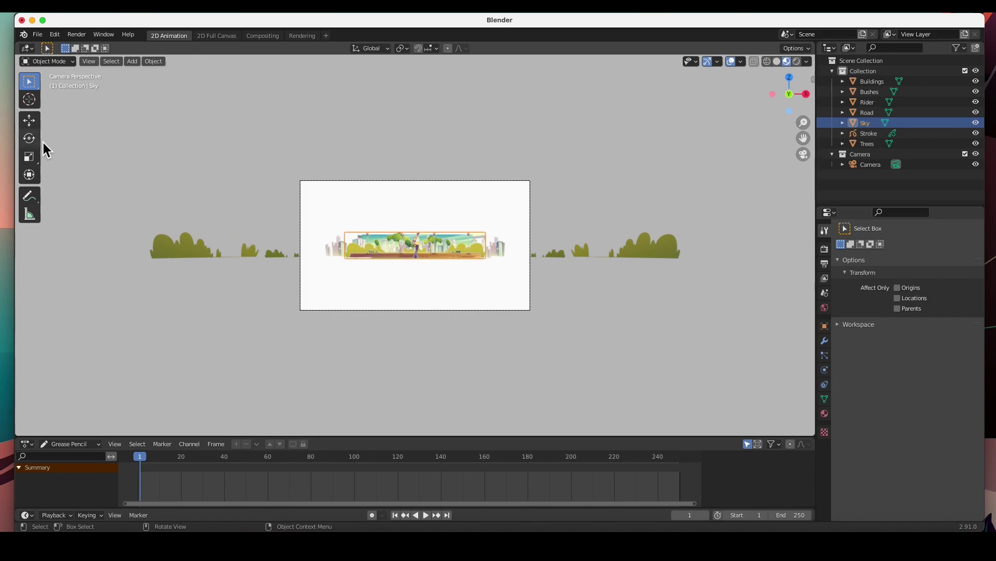
click(29, 156)
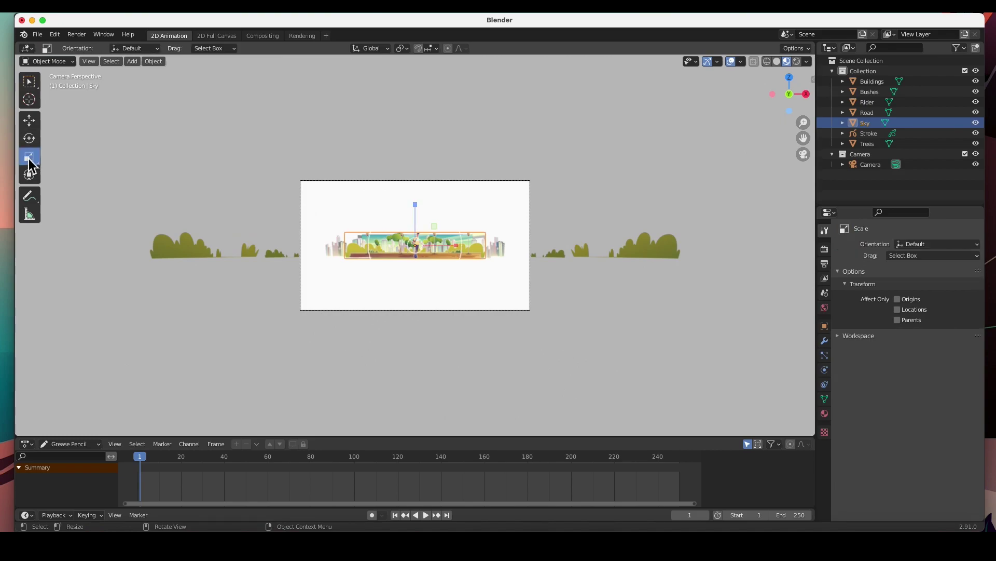
click(28, 125)
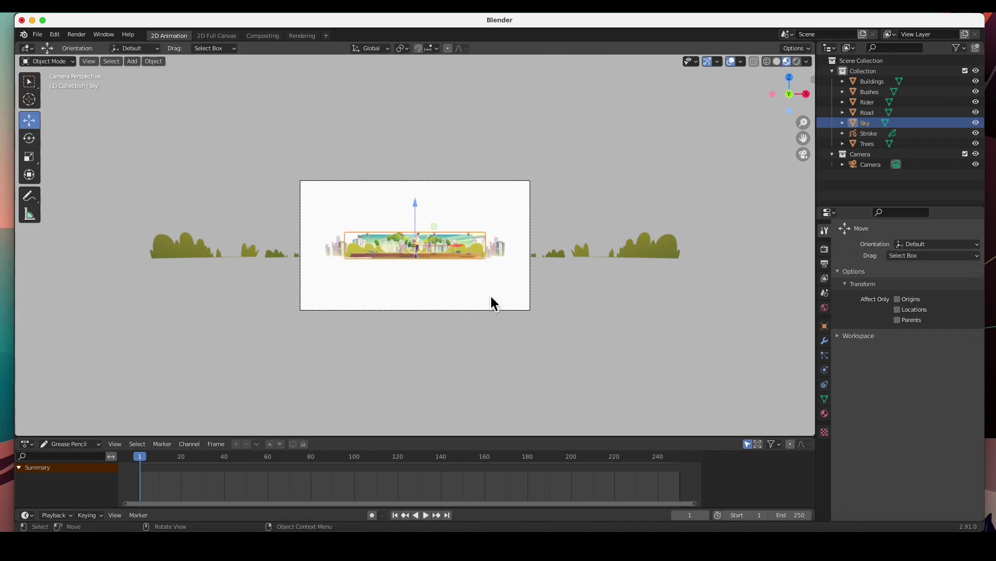
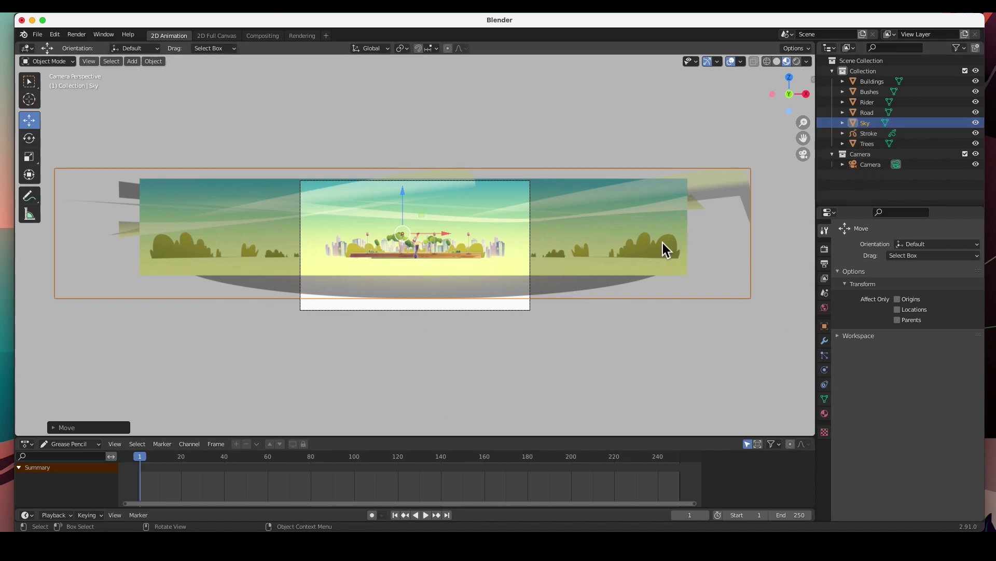
Step: Scale up the Buildings plane to span well beyond the camera frame and raise it so the skyline stands against the sky
click(875, 82)
key(s)
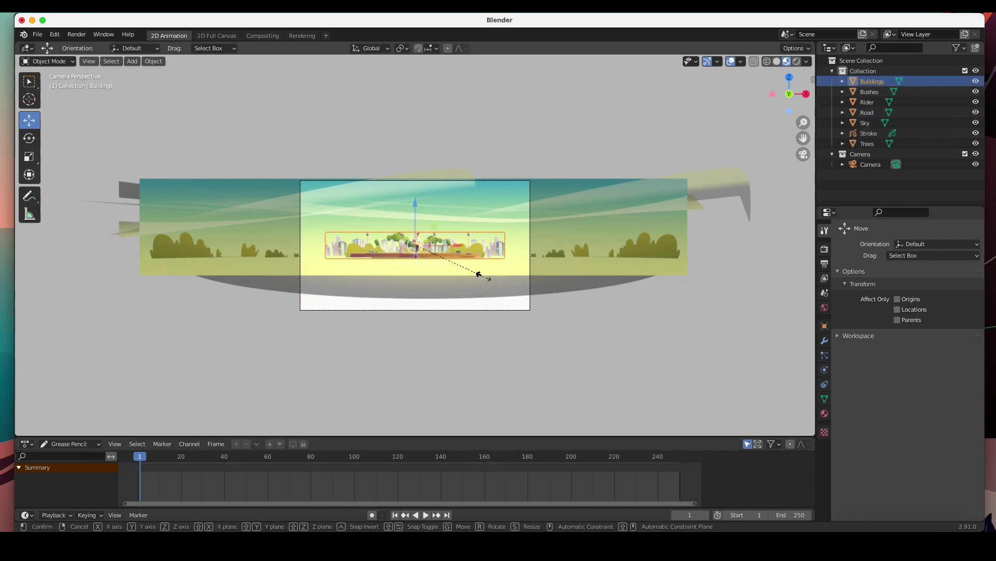
click(593, 348)
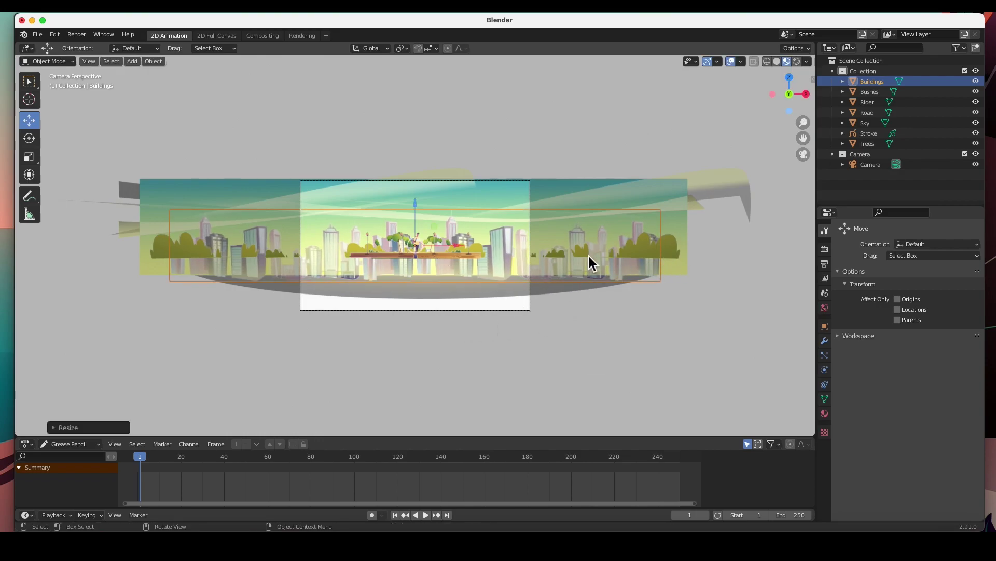
drag(417, 207, 415, 195)
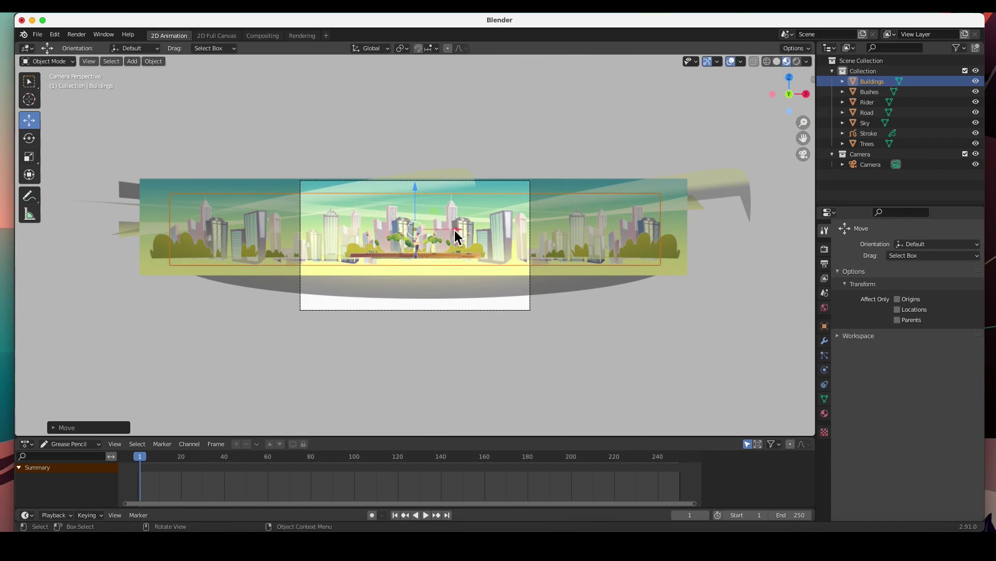
Step: Lower the Bushes plane slightly so the bushes line up with the base of the buildings
click(680, 254)
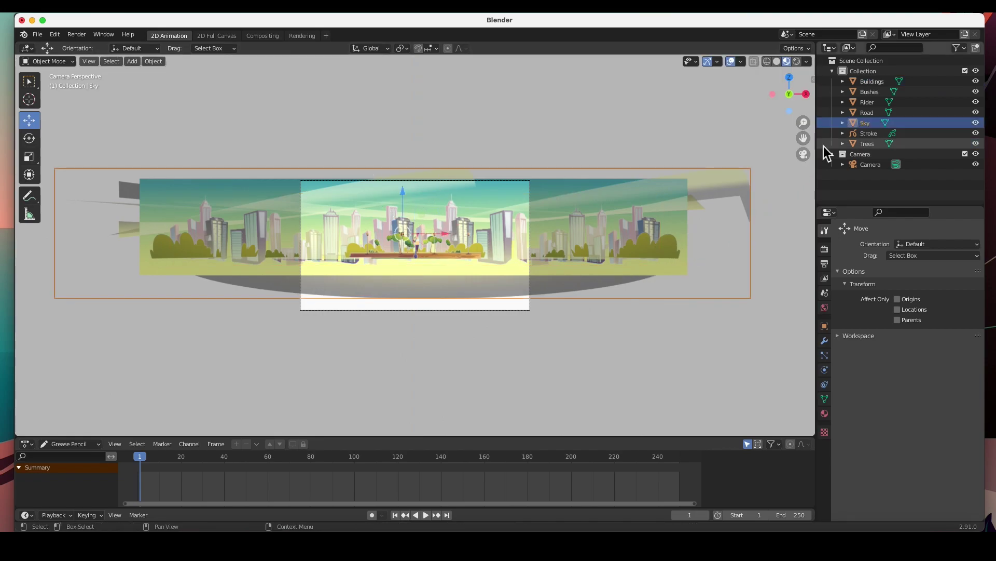
click(876, 95)
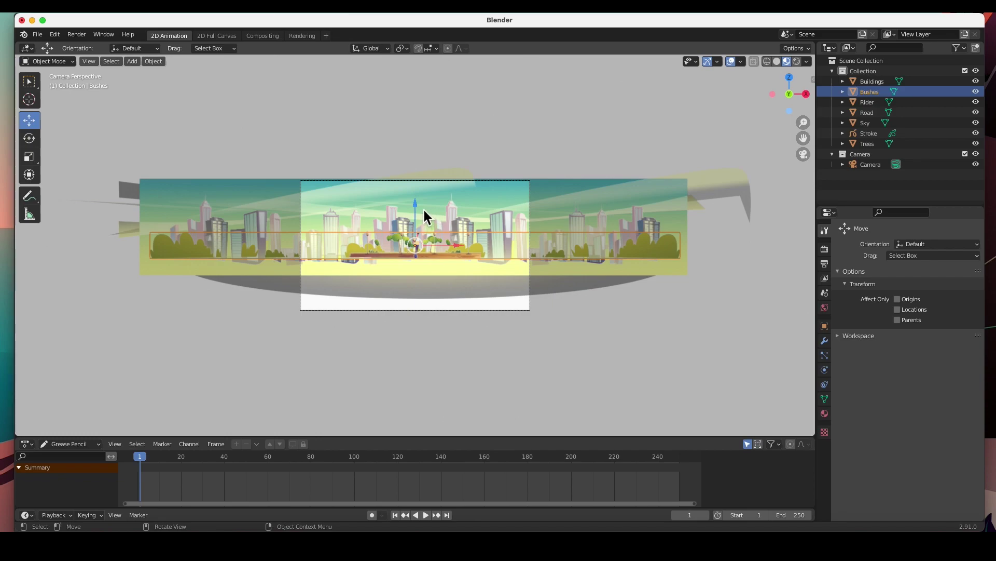
drag(417, 206, 422, 217)
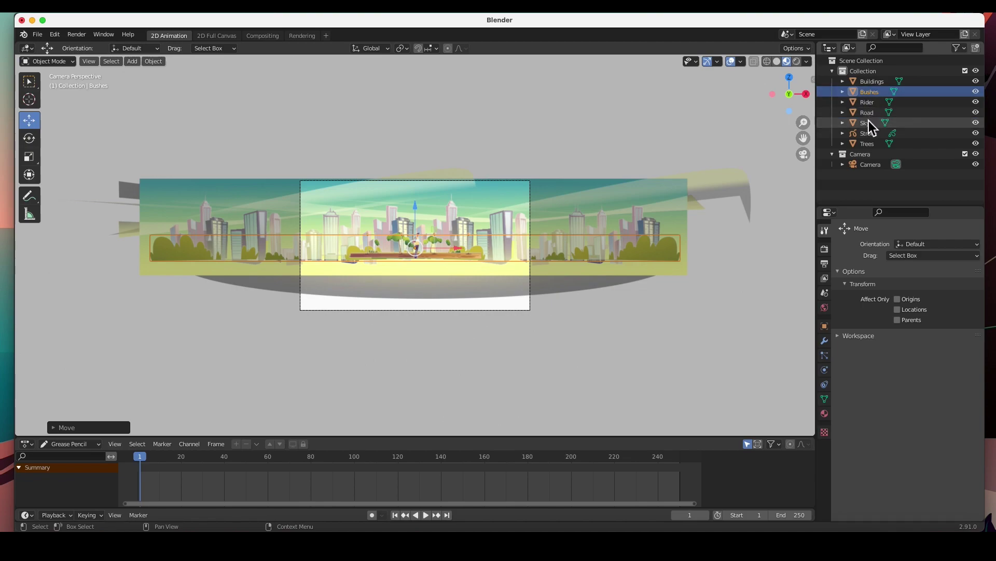
Step: Scale the Trees plane up about 7 times, shrink it slightly, and raise it so its grass covers the base of the buildings
click(867, 144)
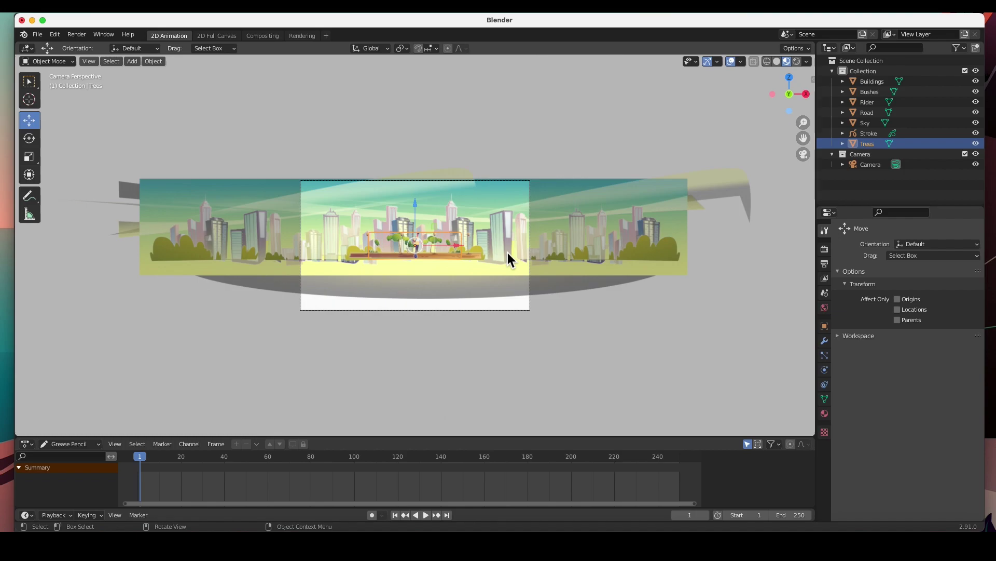
key(s)
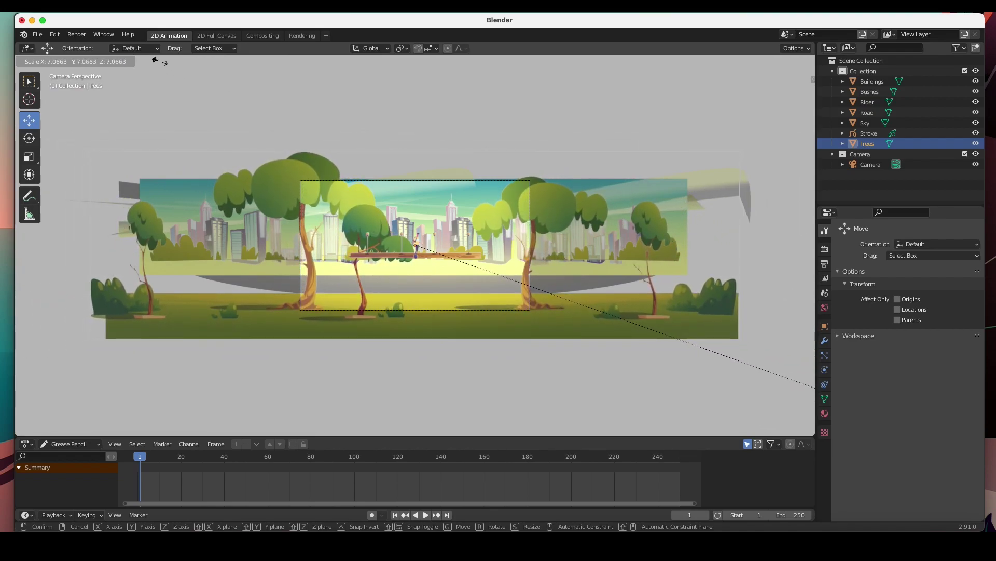
click(155, 61)
key(s)
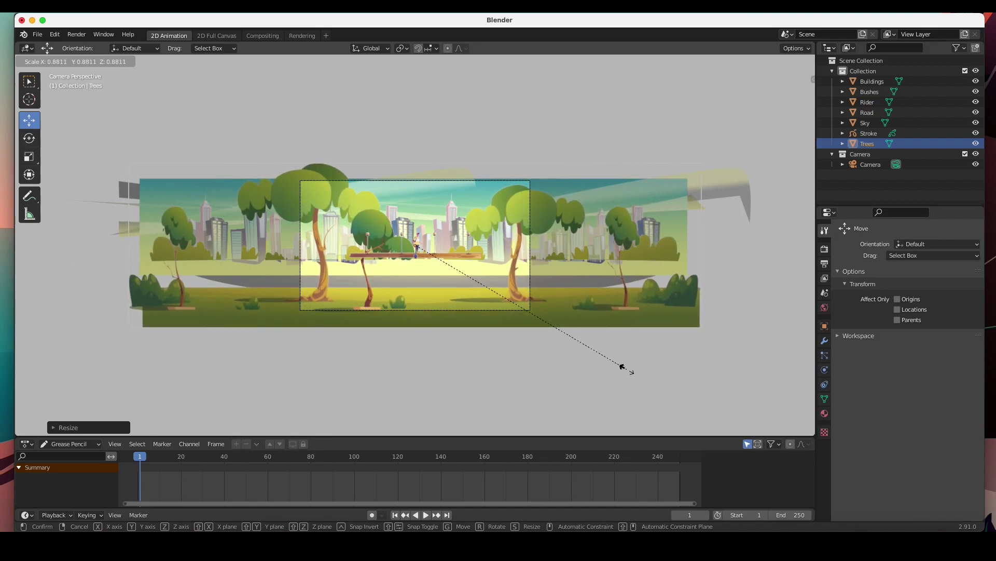
click(629, 372)
drag(421, 236, 453, 218)
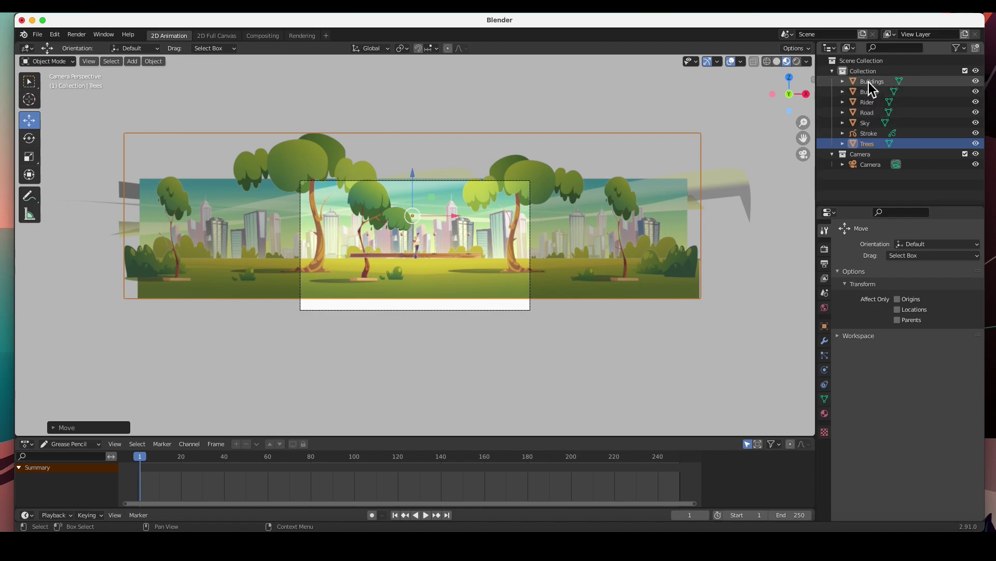
Step: Scale the Road plane up by about 4.28, lower it to the camera frame's bottom edge, and deselect it
click(867, 114)
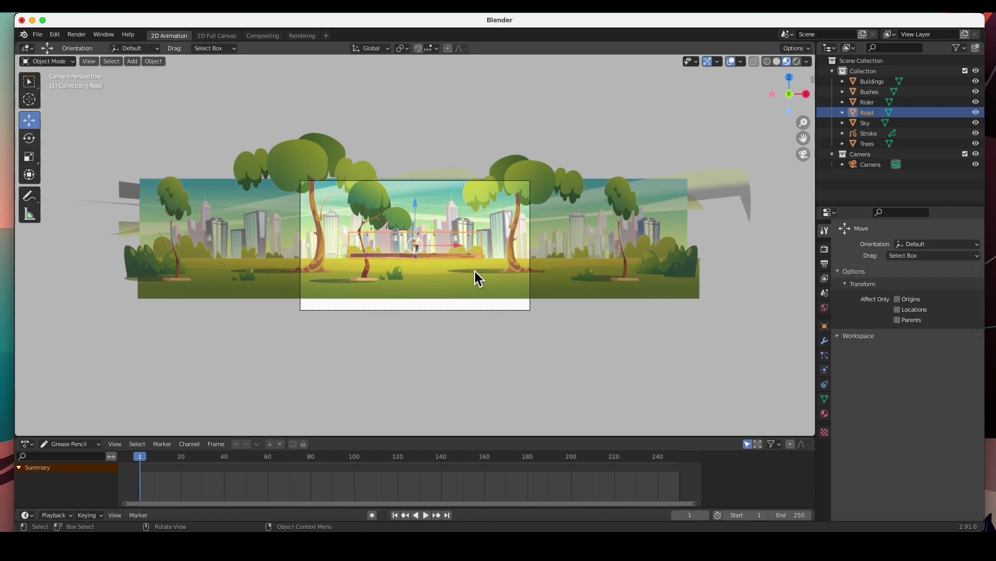
key(s)
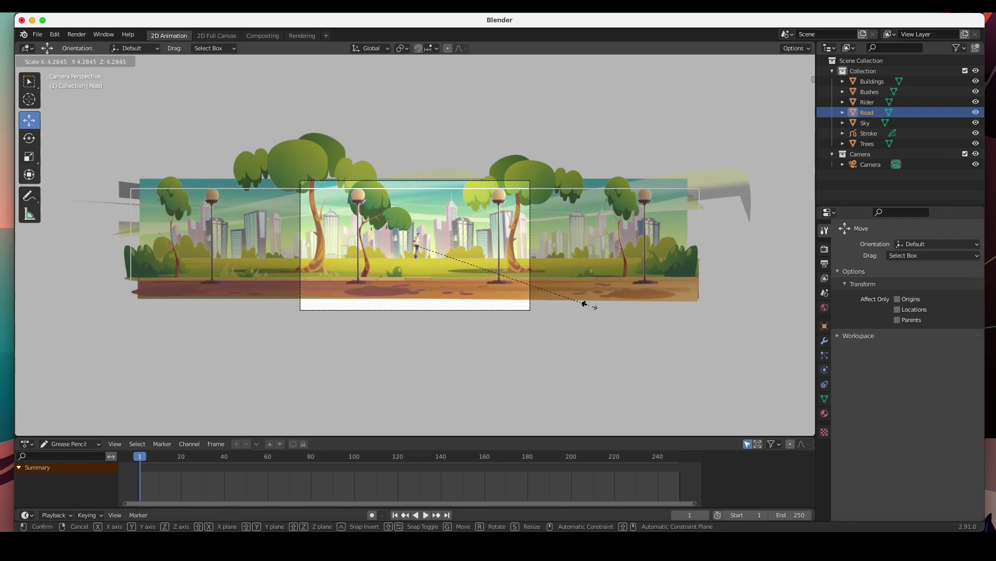
click(586, 304)
drag(416, 204, 422, 226)
click(482, 354)
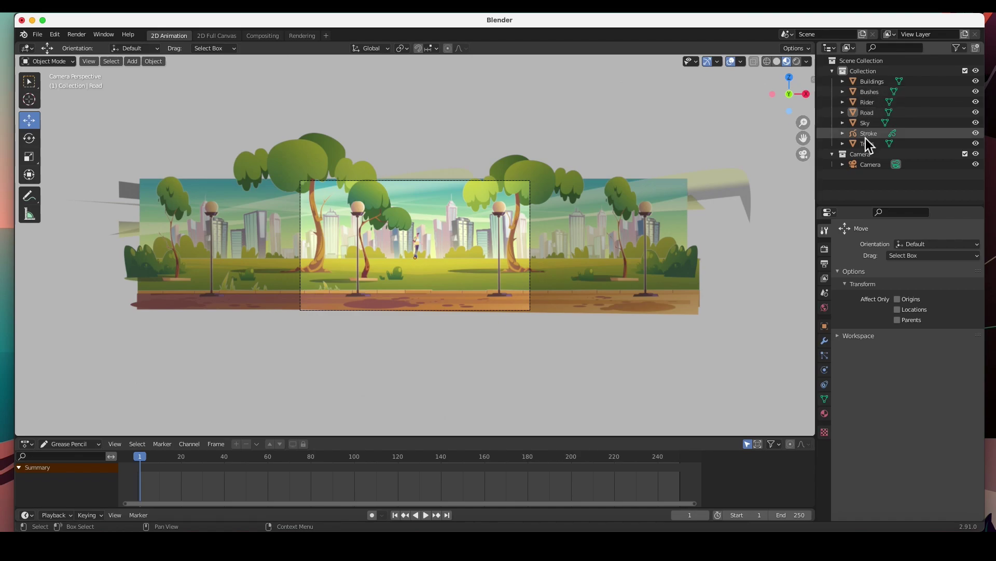
Step: Scale up the Rider plane and lower it so the rider's wheel rests on the road inside the camera frame
click(867, 103)
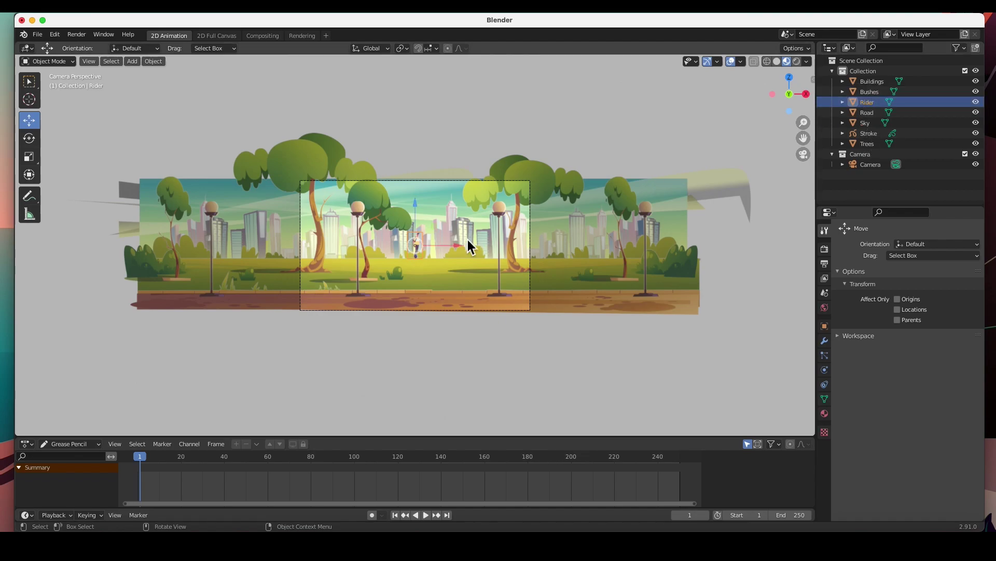
key(s)
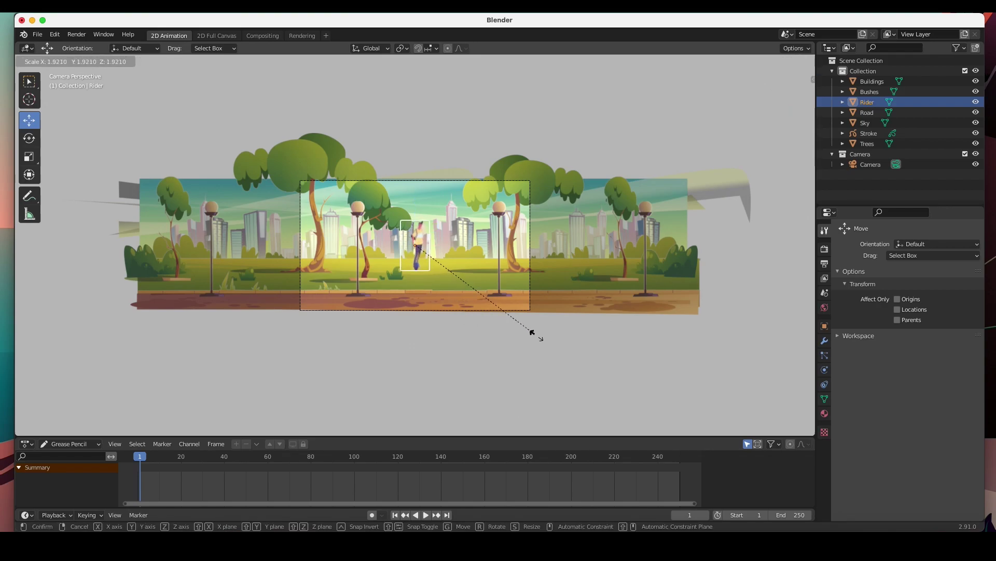
click(616, 373)
drag(418, 210, 418, 225)
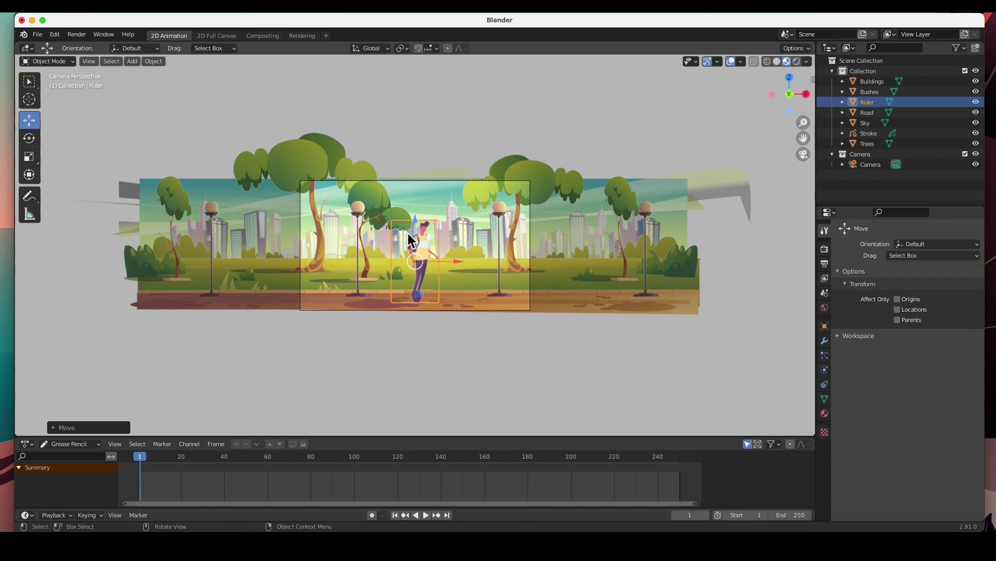
scroll(438, 269, up, 2)
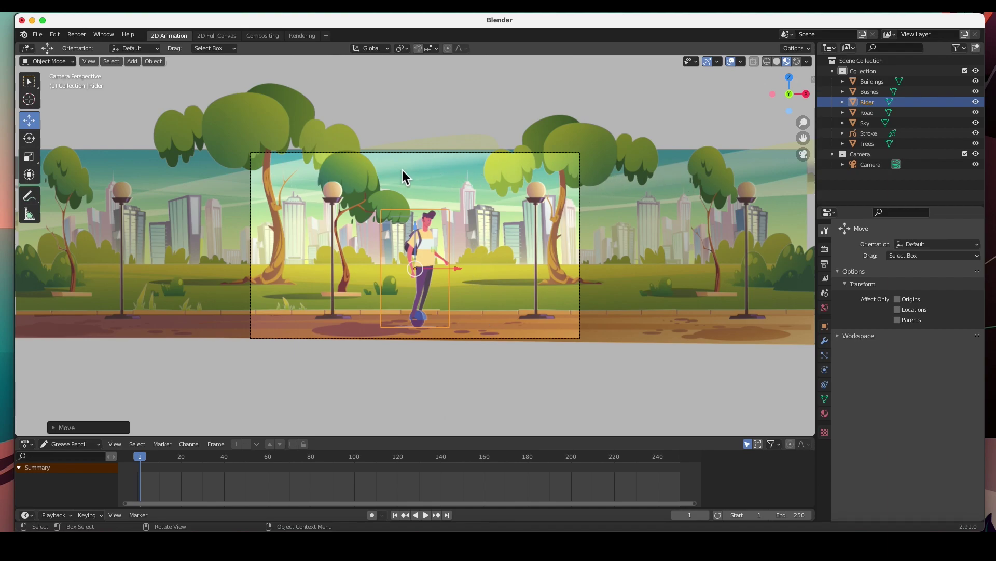
Step: Set the animation's end frame to 100 and fit the full frame range in the timeline
click(126, 162)
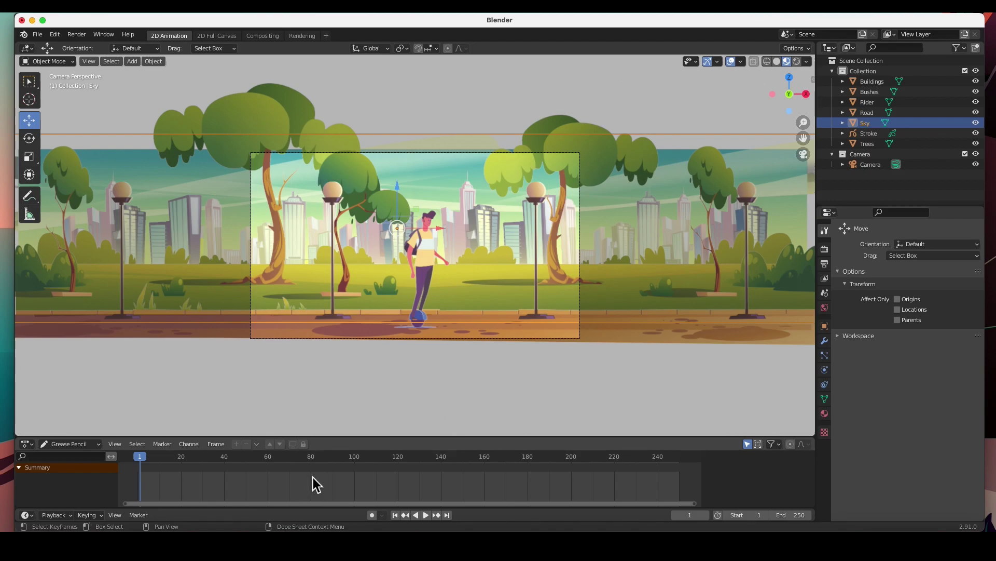
drag(499, 509, 503, 439)
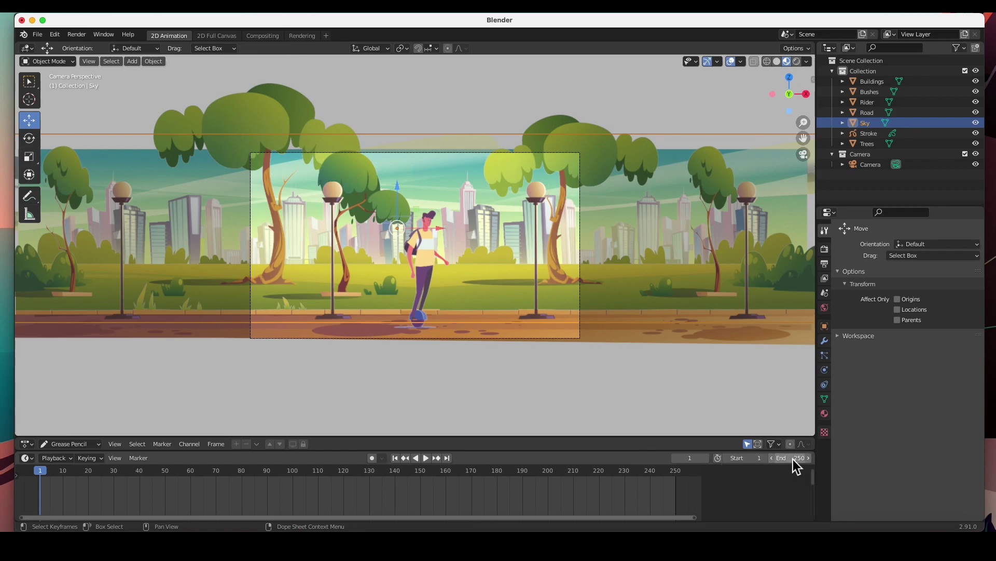
text(100)
key(Return)
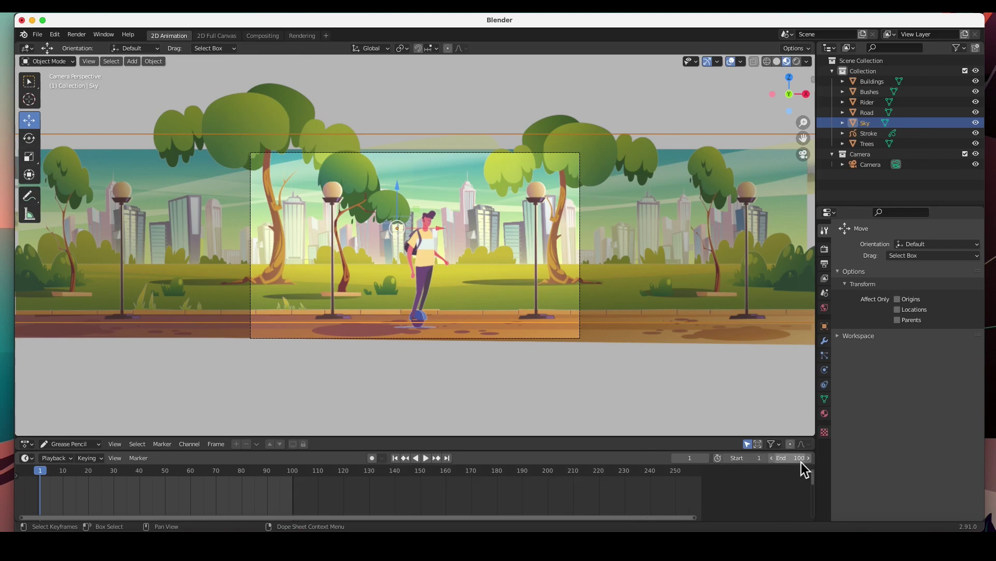
click(20, 477)
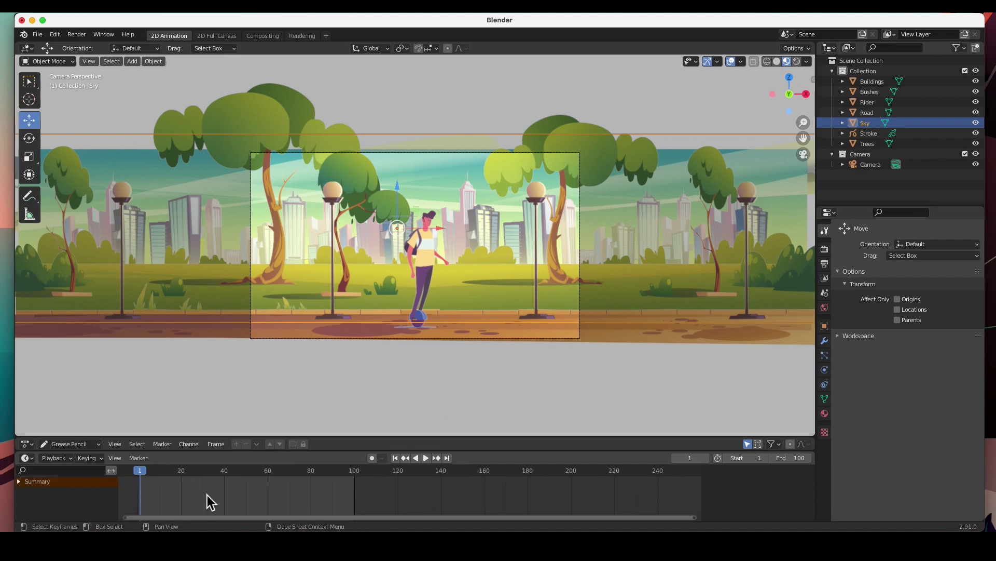
key(Home)
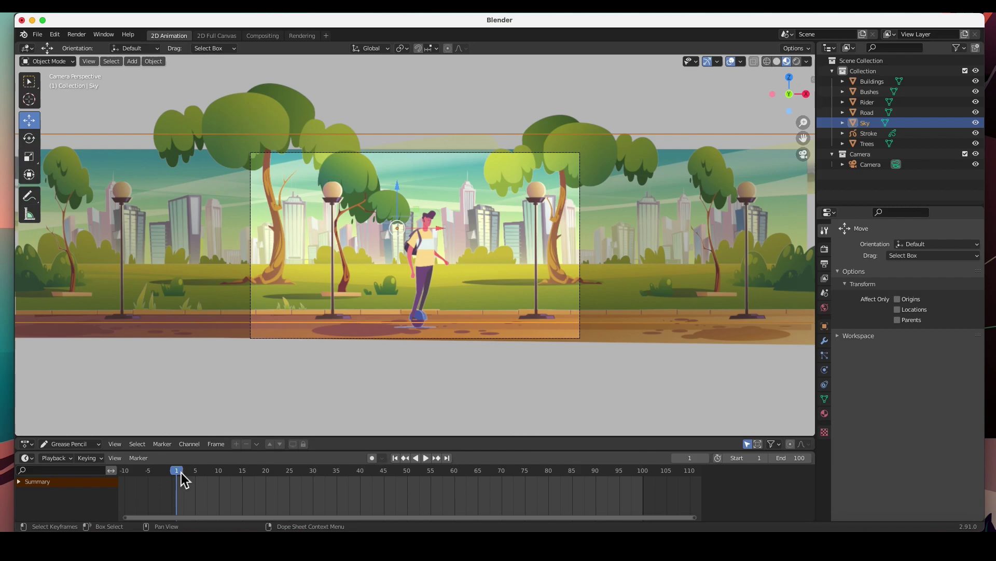
Step: Turn on auto keying and key the starting locations of the Sky and Buildings planes at frame 1, nudging each slightly right
click(373, 458)
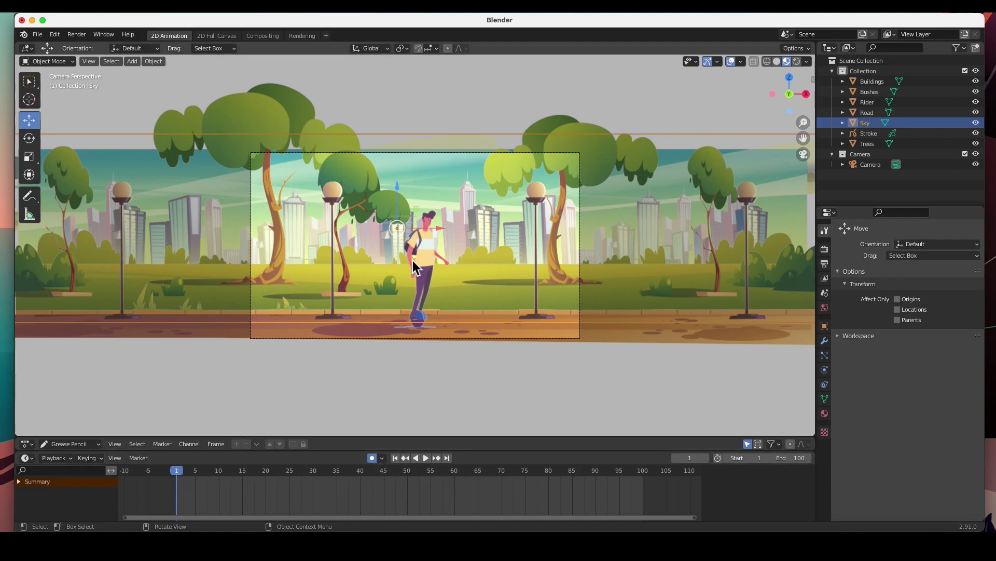
drag(439, 229, 442, 230)
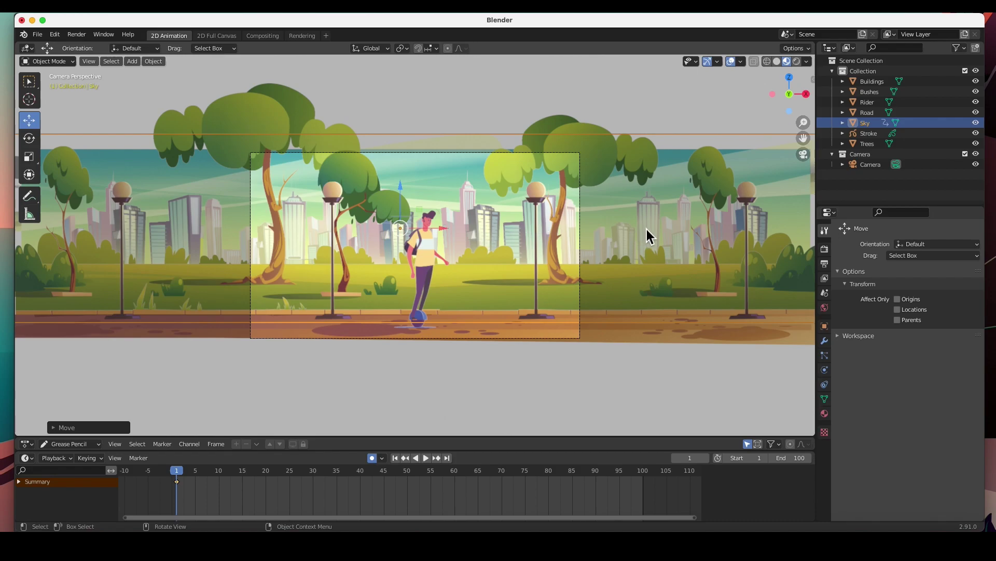
click(871, 83)
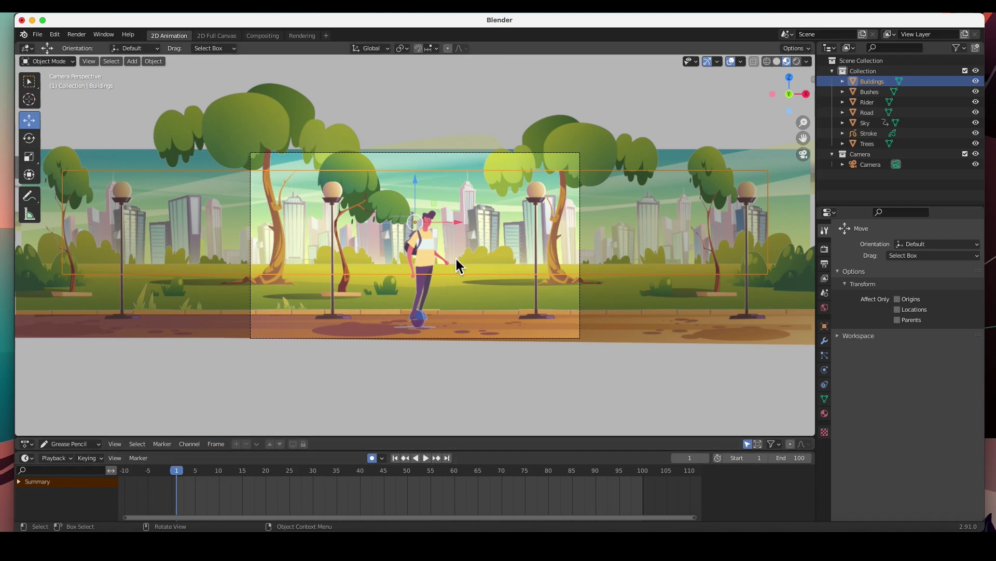
drag(463, 224, 464, 224)
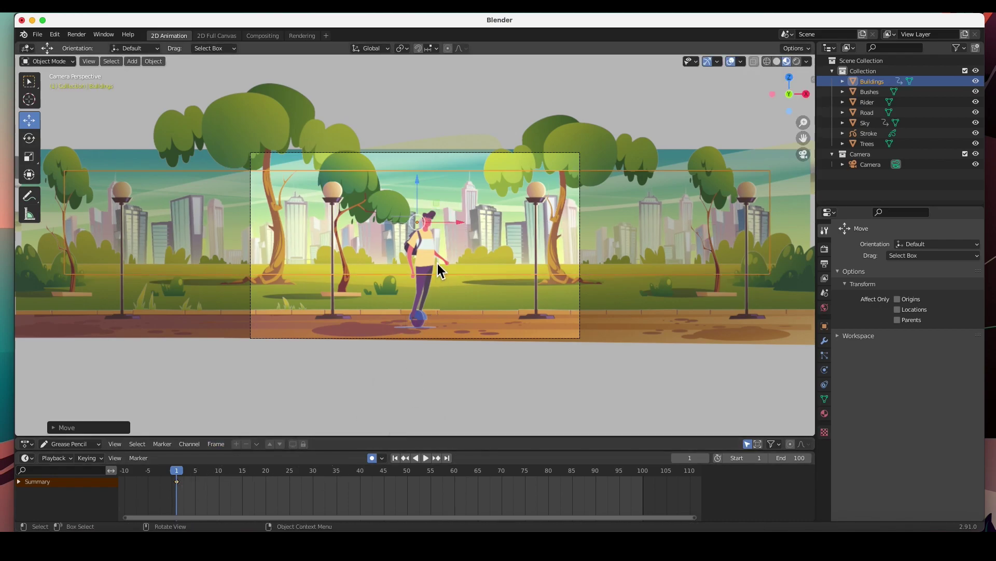
key(i)
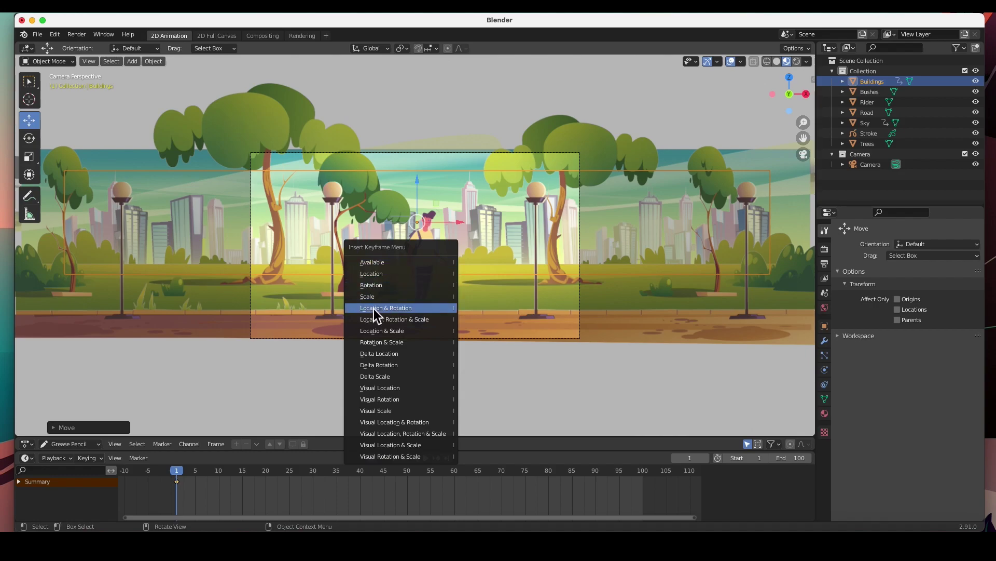
click(377, 274)
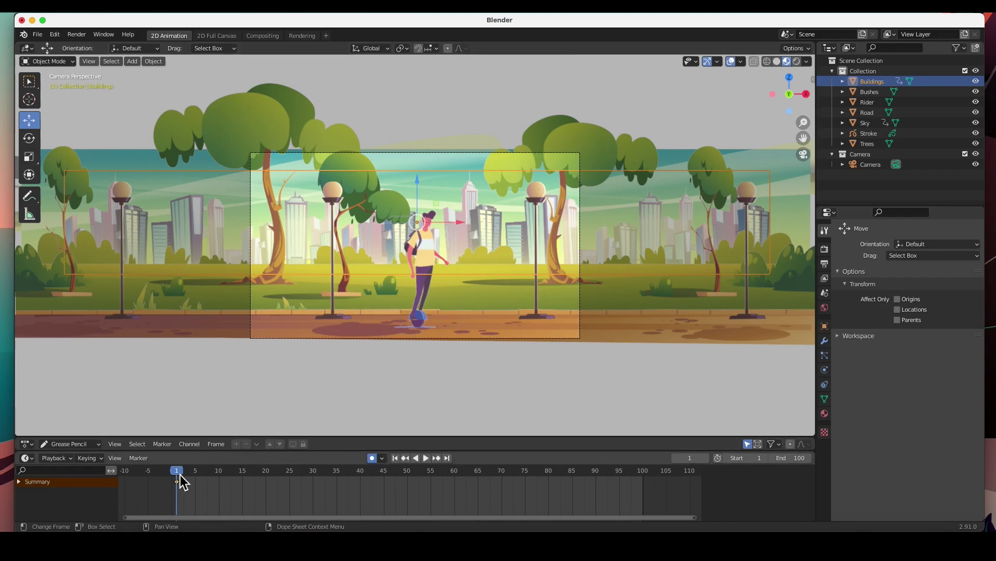
Step: Shift the Buildings plane slightly left at frame 100, play the motion back, and return to frame 1
drag(182, 480, 654, 494)
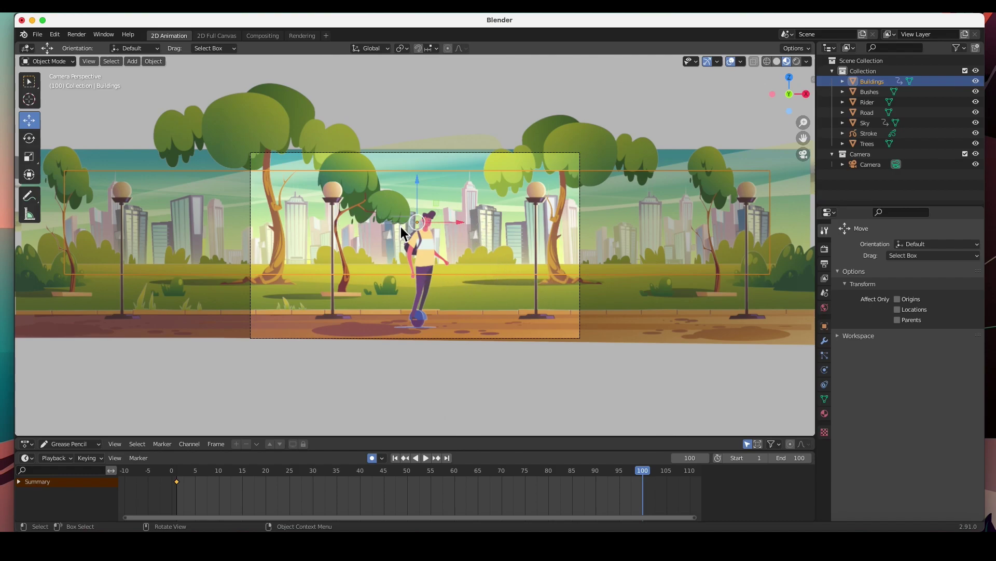
drag(458, 223, 451, 230)
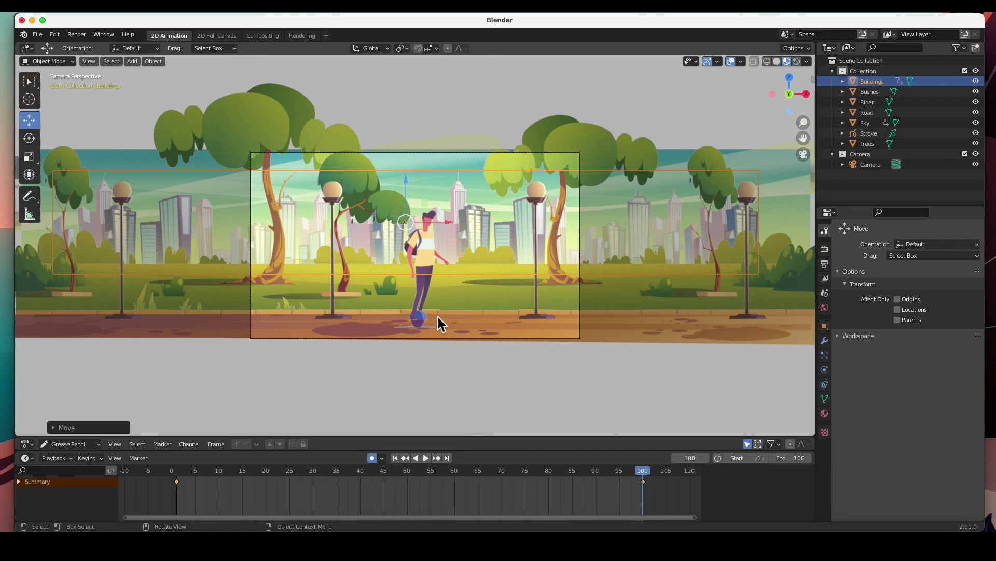
click(426, 460)
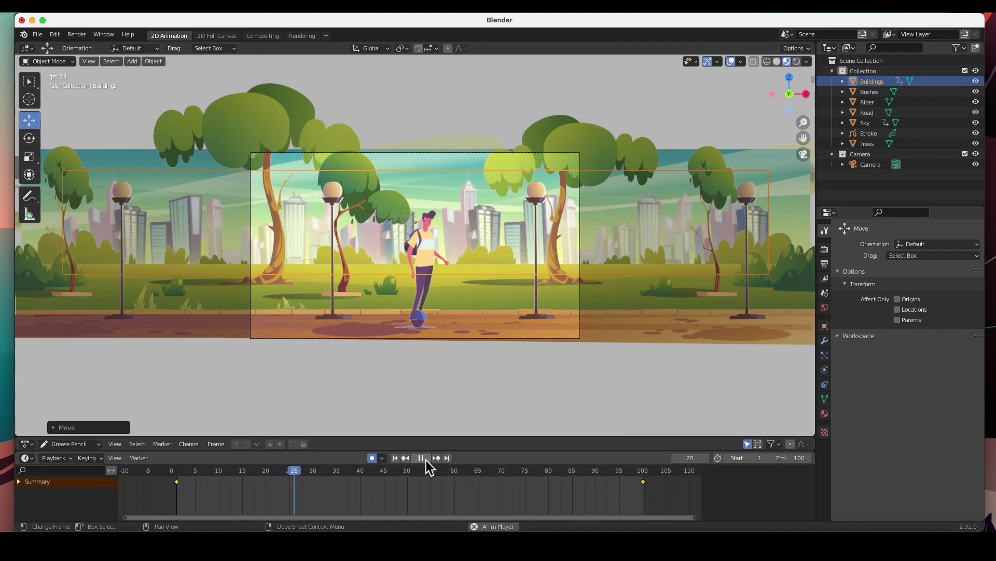
drag(455, 470, 177, 478)
key(space)
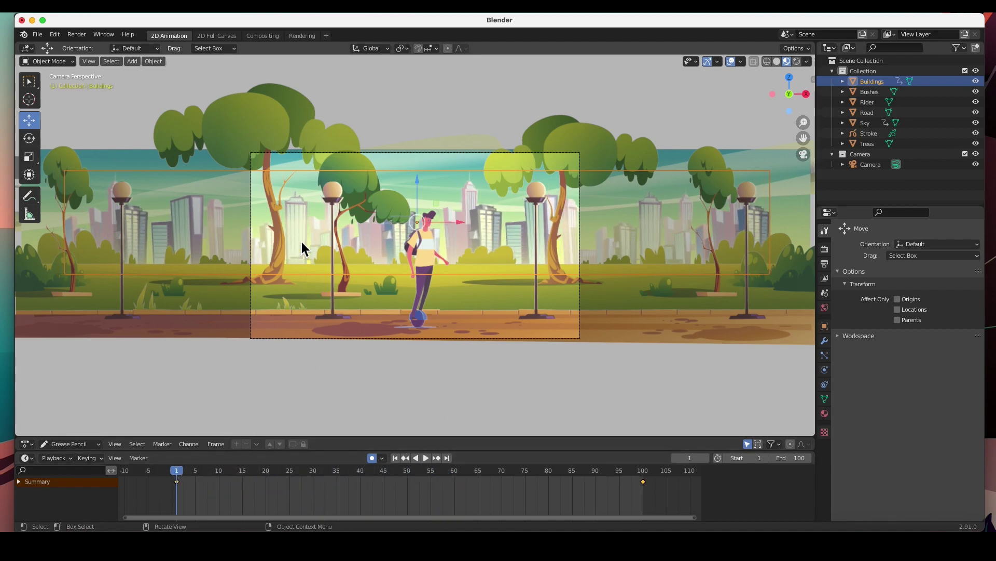
Step: Move the Sky plane slightly right at frame 100 to key its end position opposite to the buildings' motion
click(674, 162)
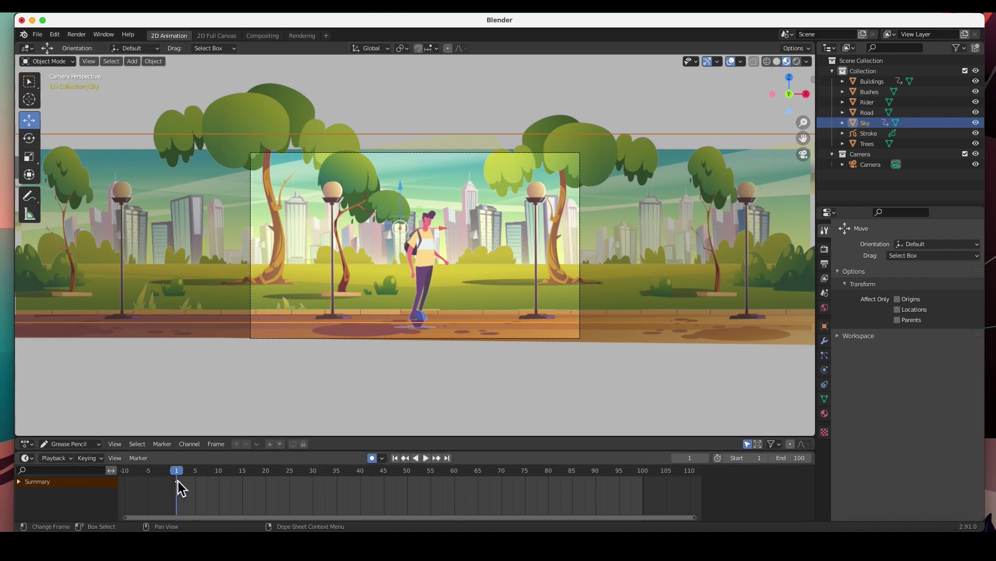
drag(178, 474, 644, 488)
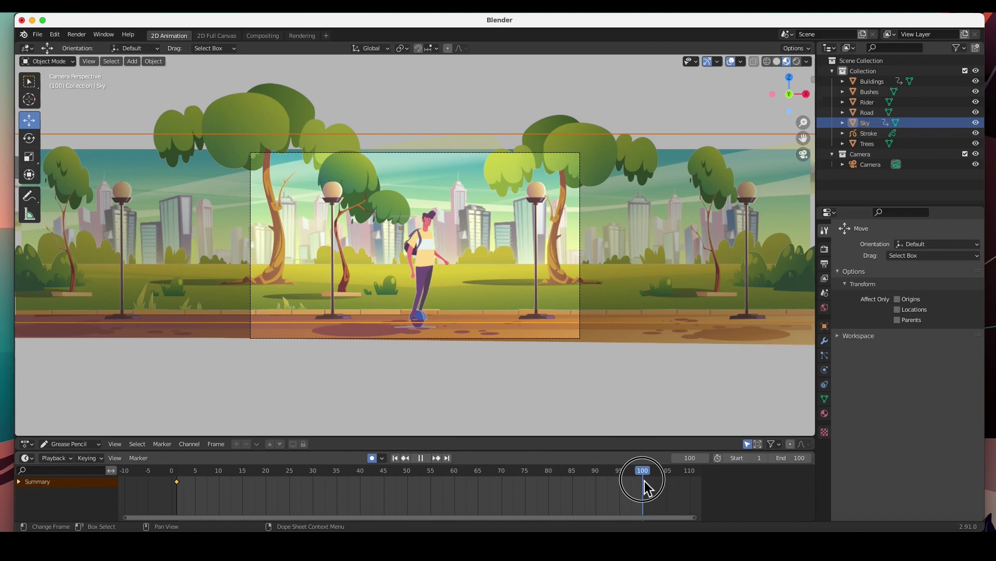
drag(441, 232, 473, 237)
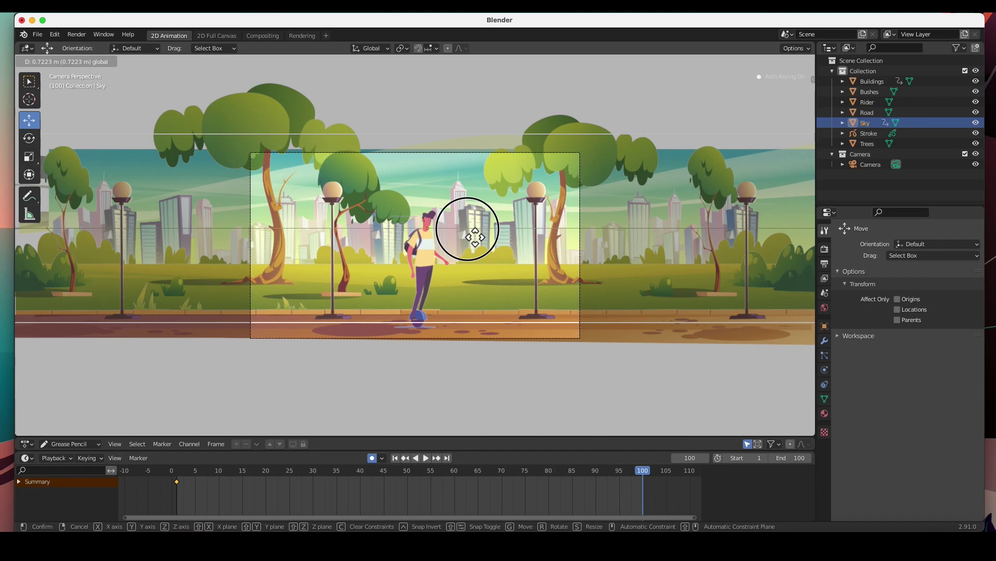
drag(475, 237, 406, 234)
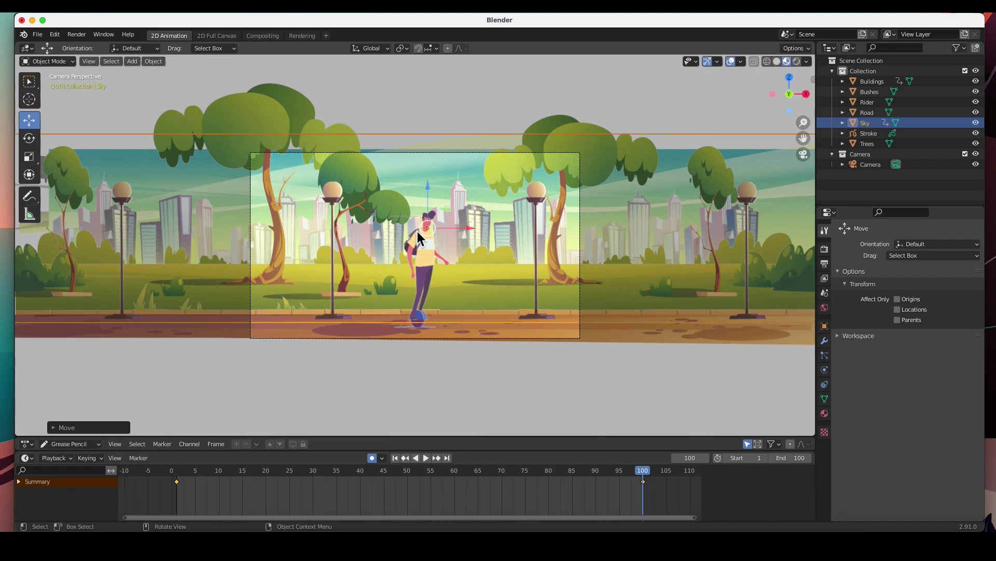
Step: Play back the animation to check the sky's drift against the buildings, and return to frame 1
click(426, 458)
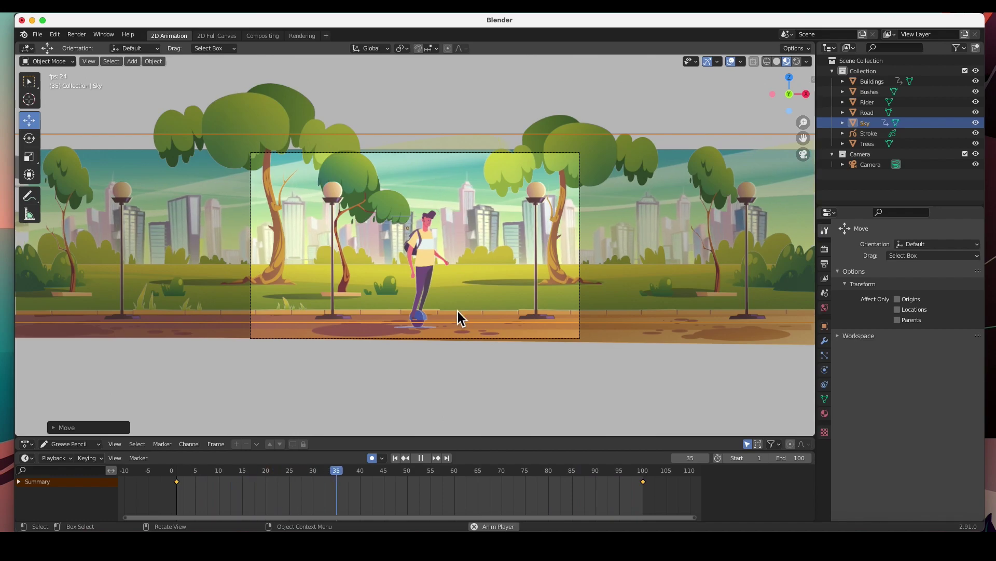
click(423, 460)
click(181, 476)
key(space)
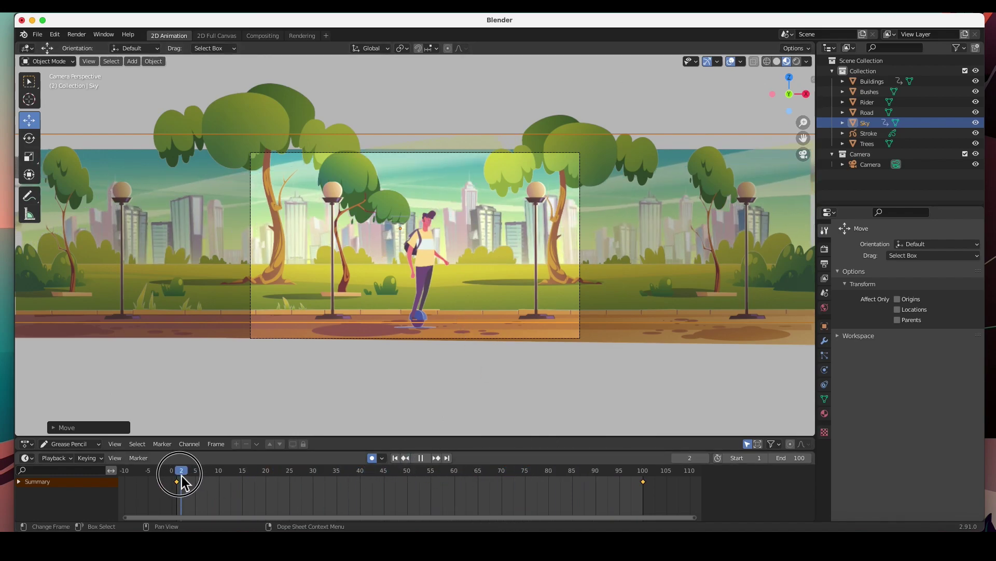
key(space)
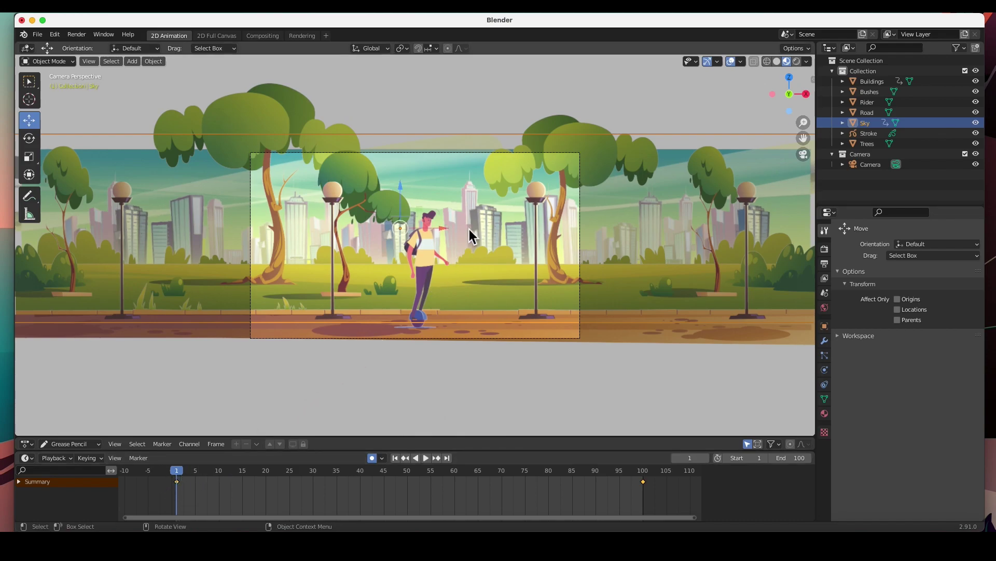
Step: Insert a Location keyframe for the Bushes plane at frame 1
click(480, 258)
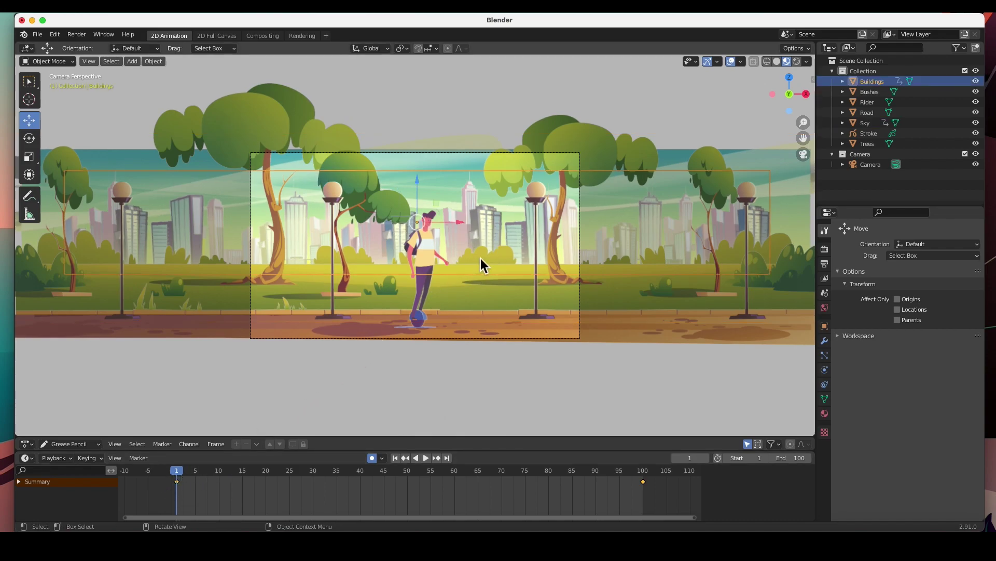
click(871, 93)
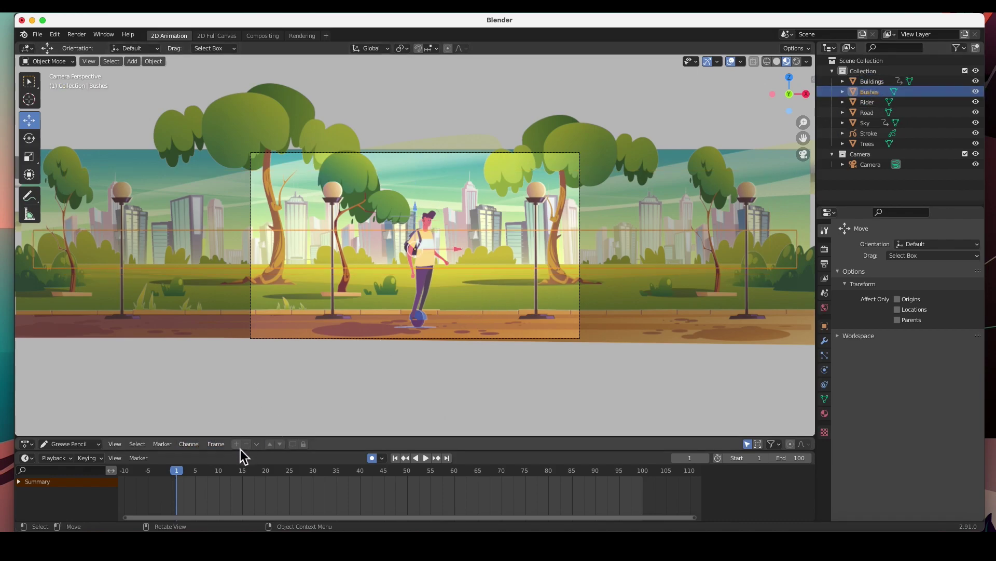
key(i)
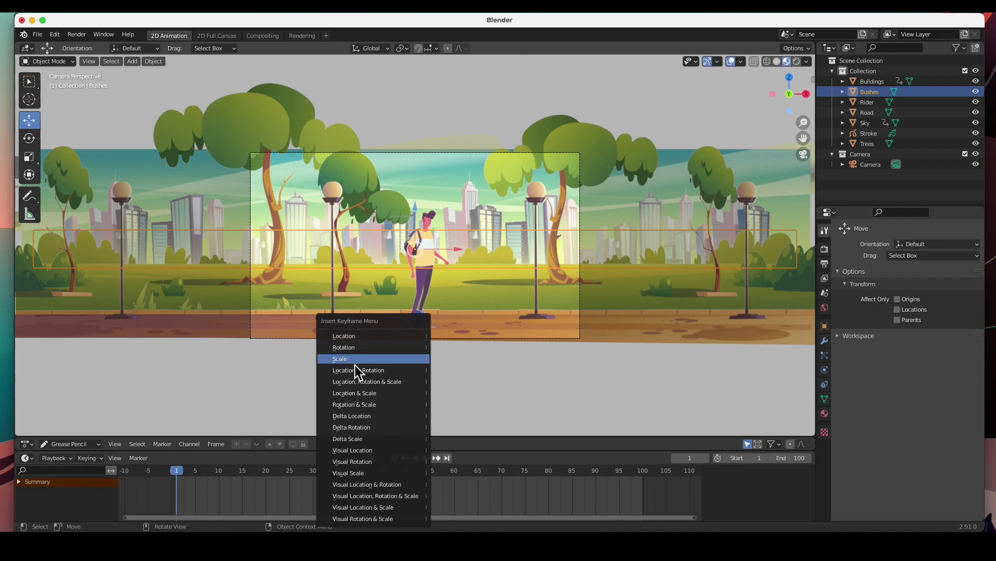
click(356, 339)
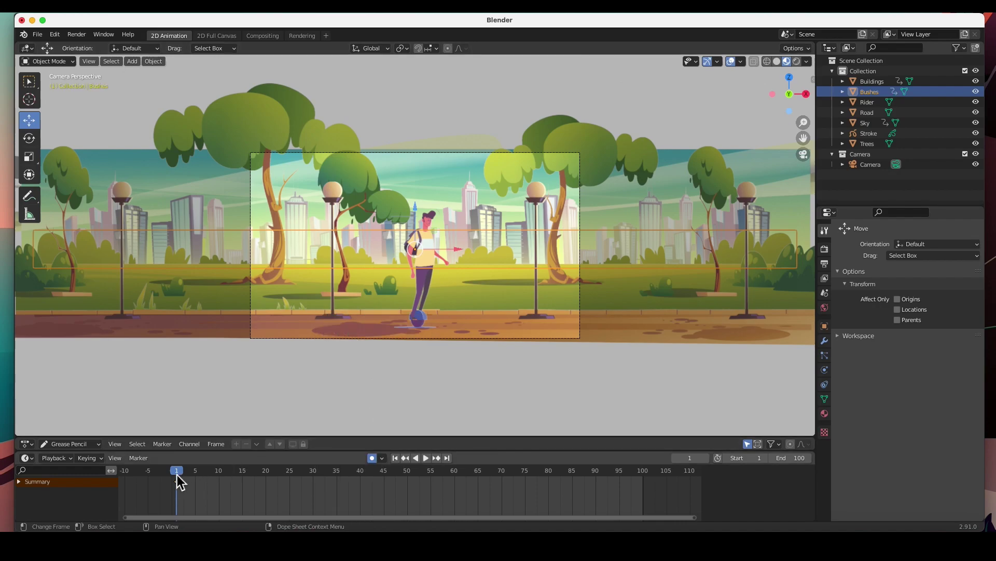
Step: Shift the Bushes plane left at frame 100, farther than the buildings, play the animation back, and return to frame 1
drag(181, 474, 620, 489)
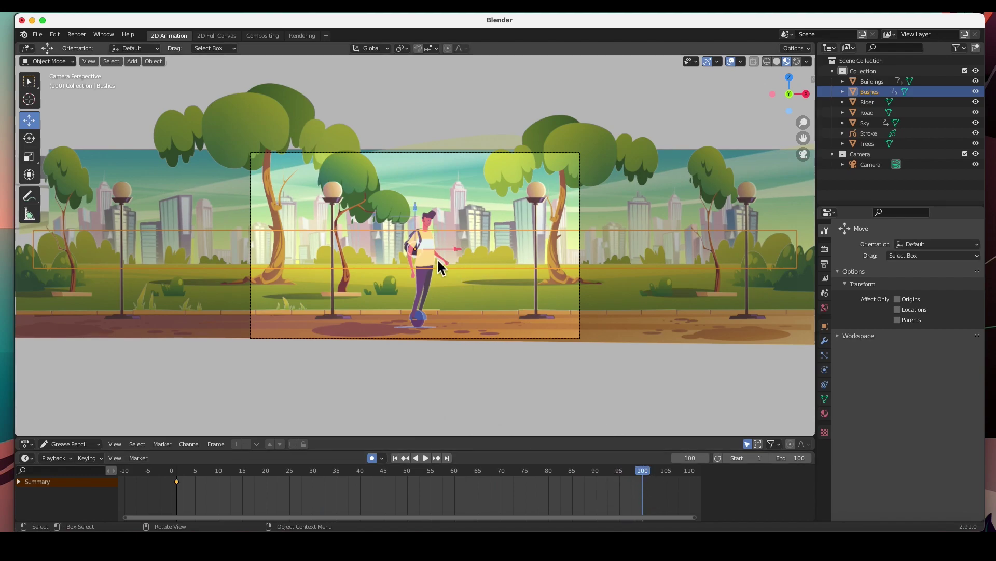
drag(451, 250, 418, 251)
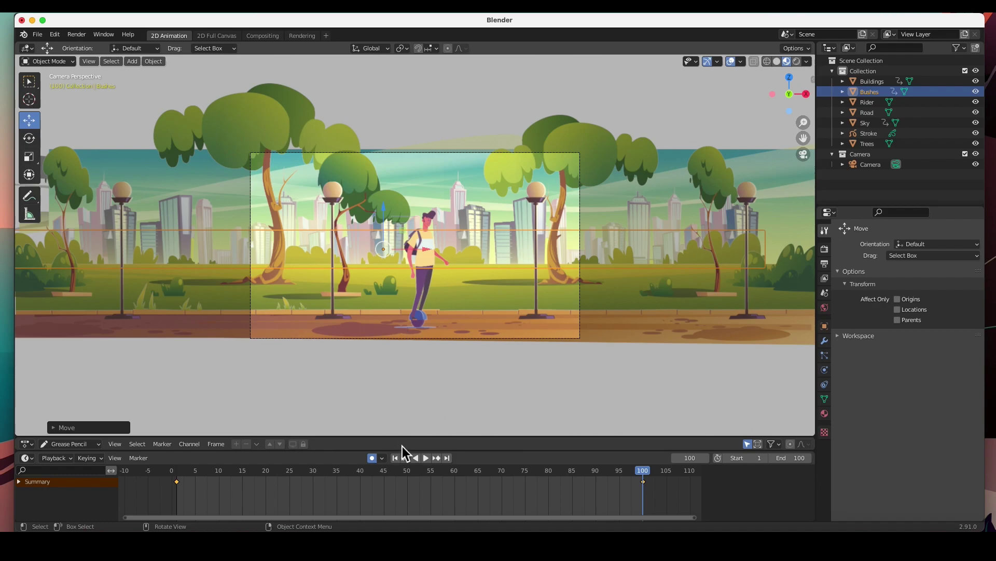
click(426, 458)
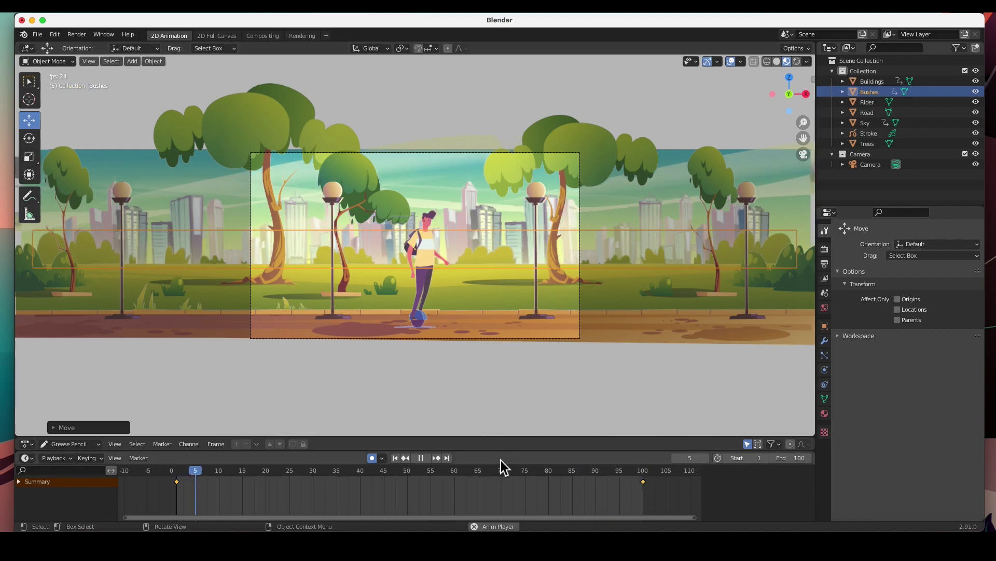
click(421, 458)
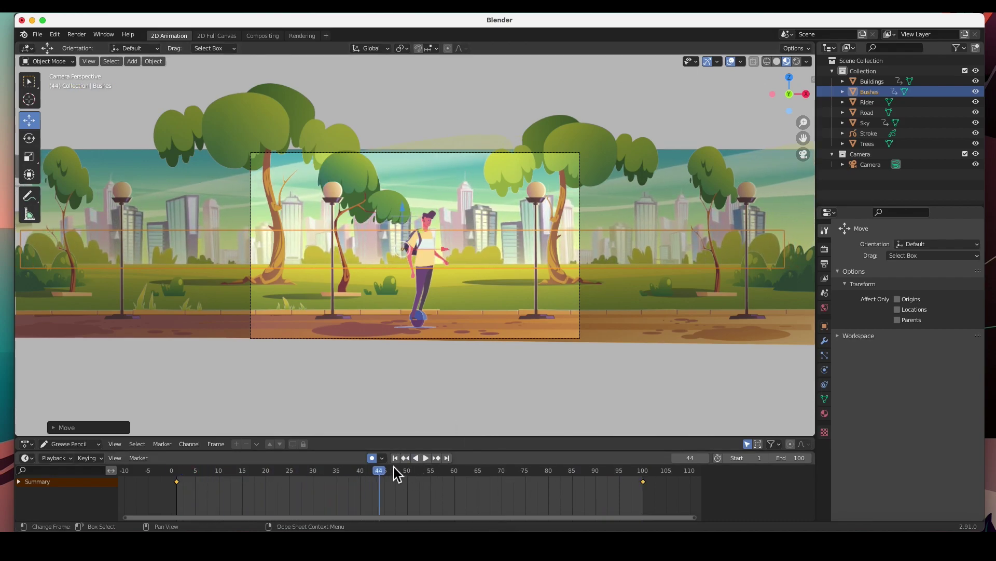
drag(378, 471, 177, 482)
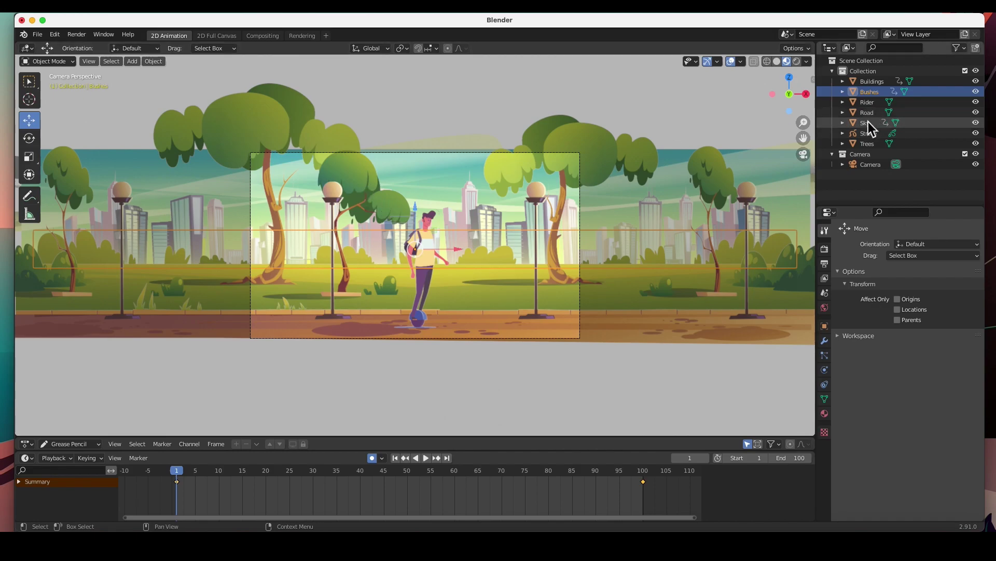
Step: Keyframe the Trees plane shifted to the right at frame 1 and shifted back left past its original position at frame 100
click(867, 145)
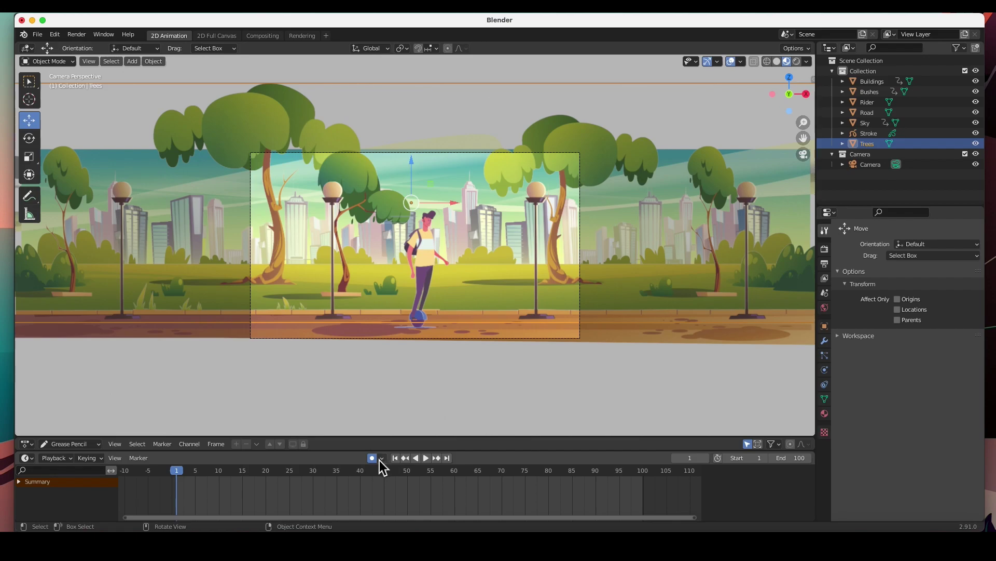
drag(458, 206, 510, 216)
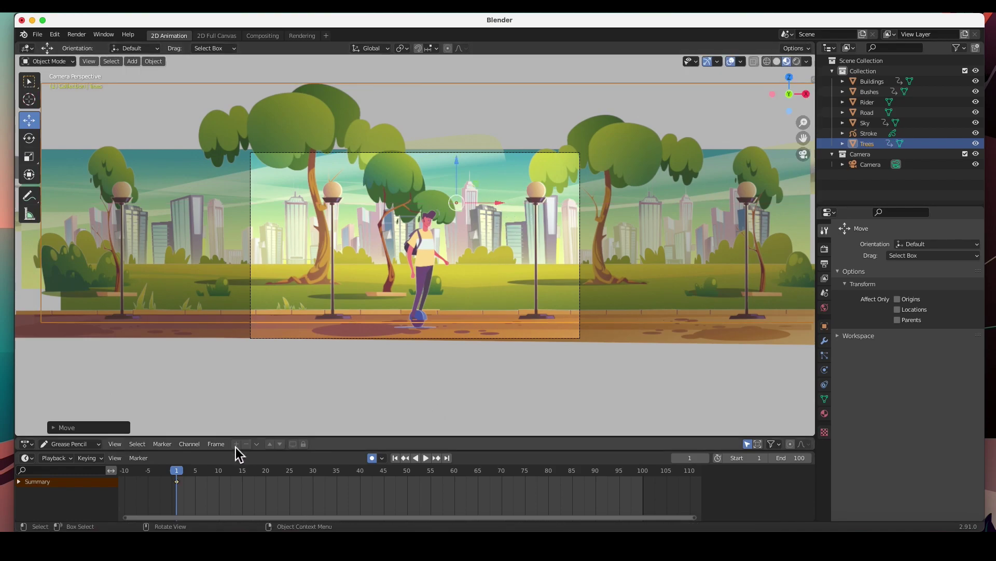
click(448, 458)
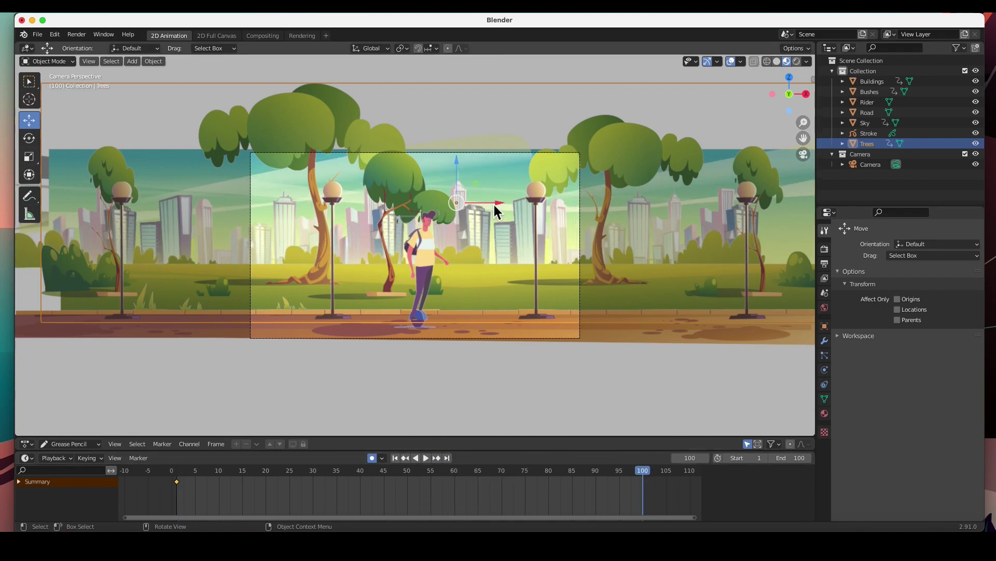
drag(496, 205, 443, 215)
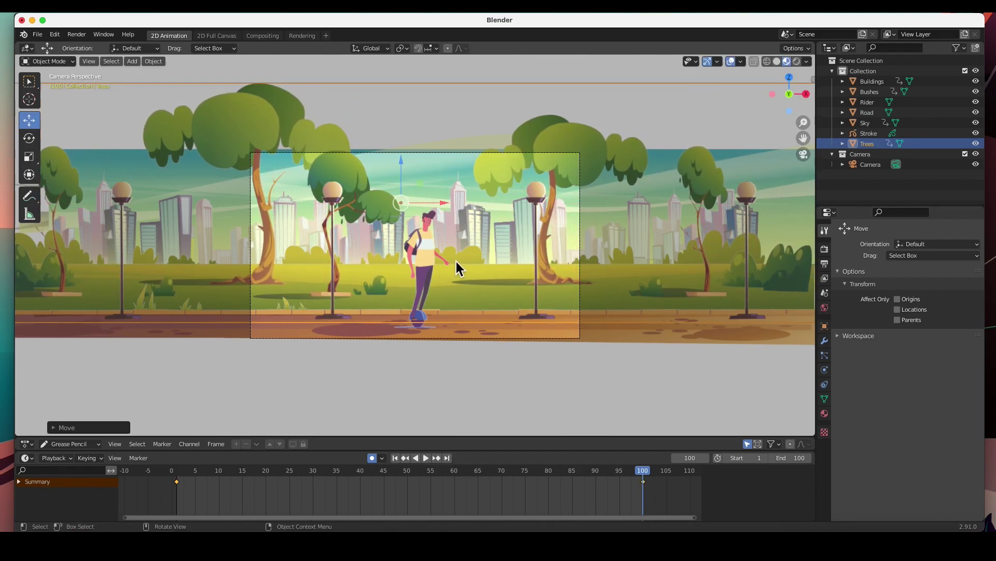
Step: Play back the animation to check the trees' movement against the other layers, and return to frame 1
click(428, 459)
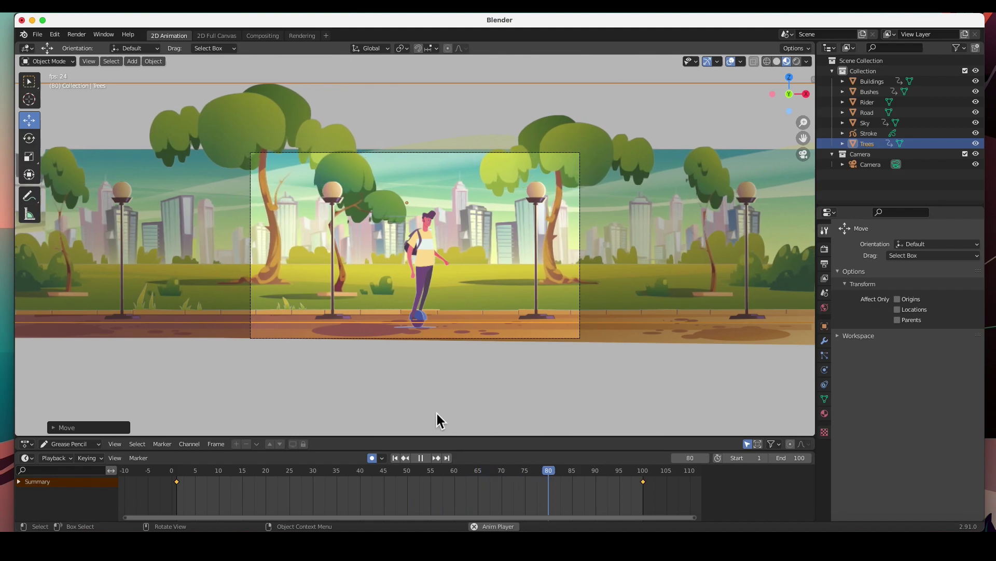
click(421, 458)
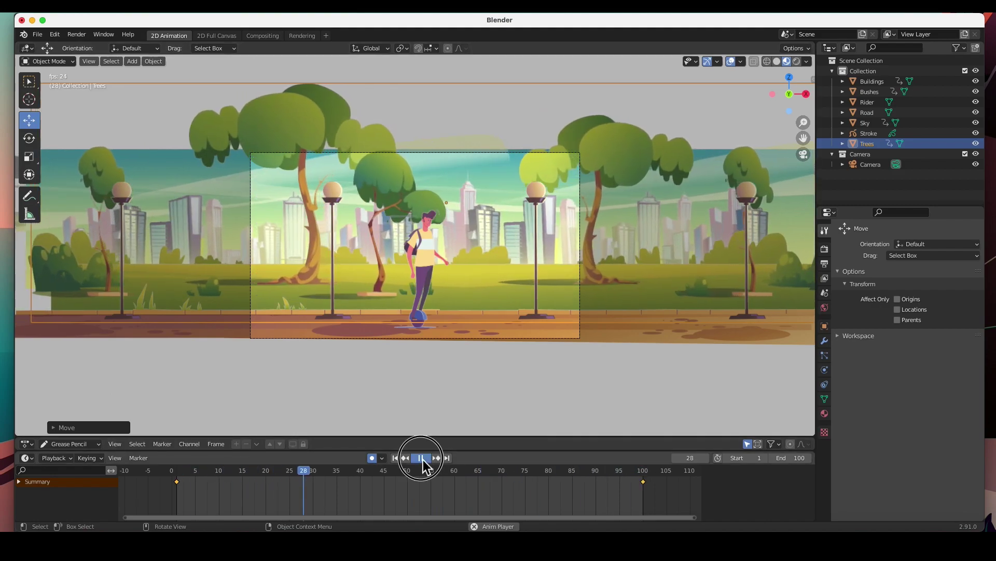
drag(313, 473, 179, 472)
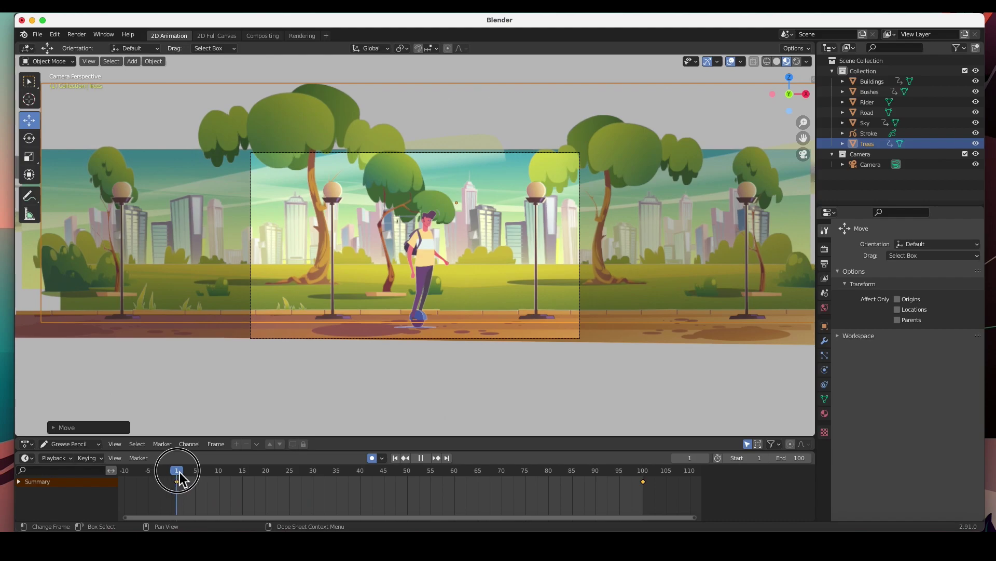
Step: Keyframe the Road plane far to the right at frame 1 and far to the left at frame 100
click(185, 332)
drag(456, 264, 663, 266)
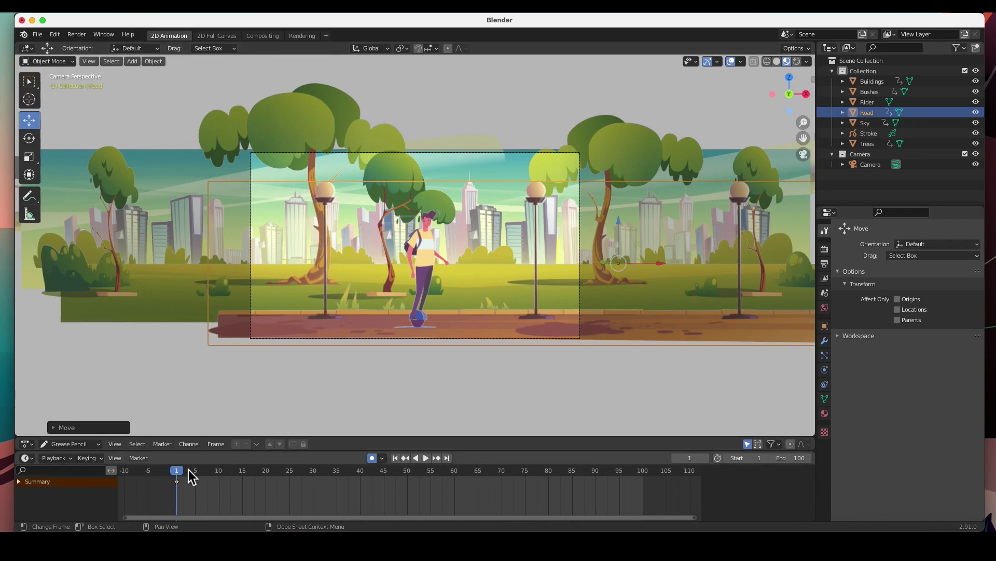
click(449, 458)
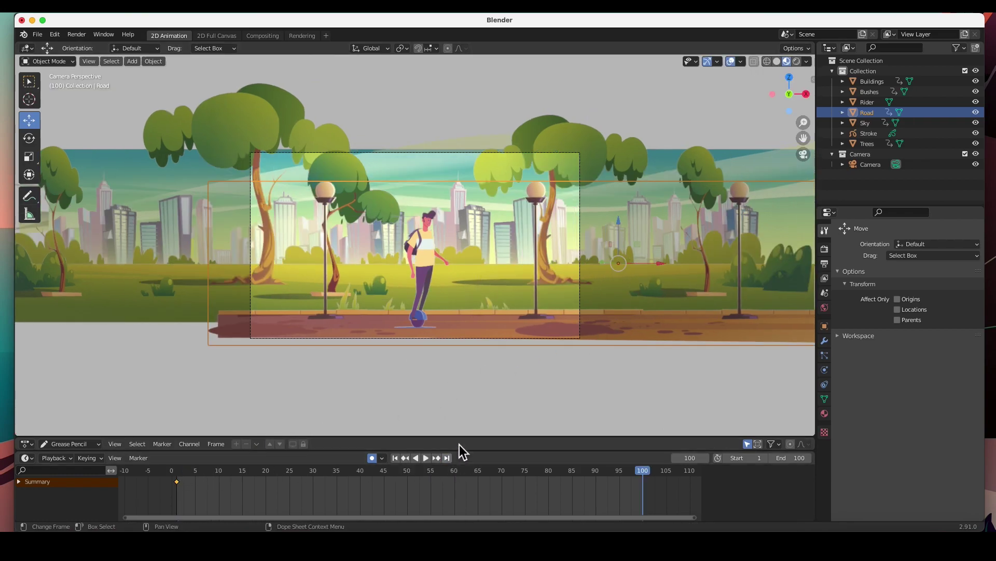
drag(666, 266, 242, 286)
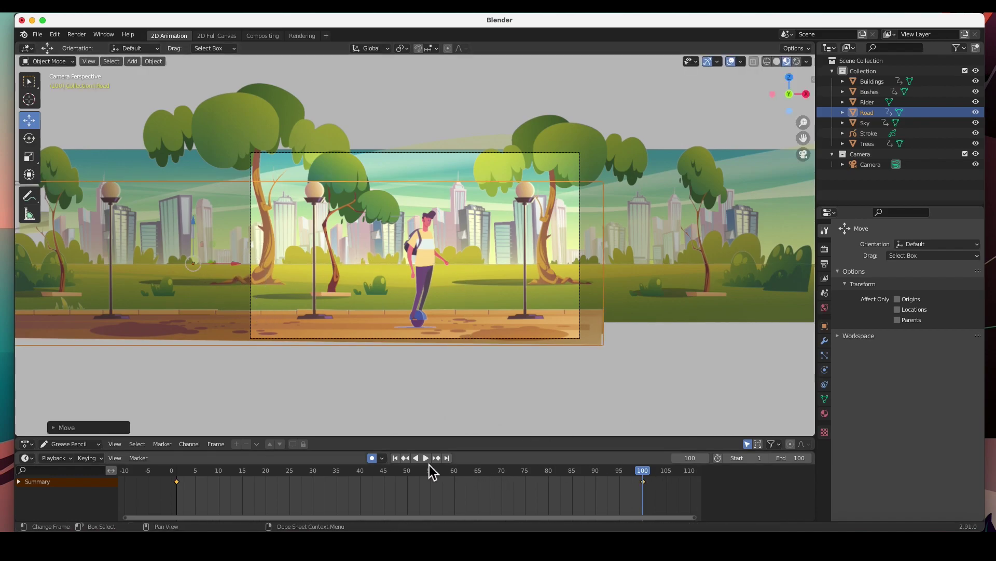
Step: Play back the full parallax animation closer up to check the road's speed, and stop it
click(425, 462)
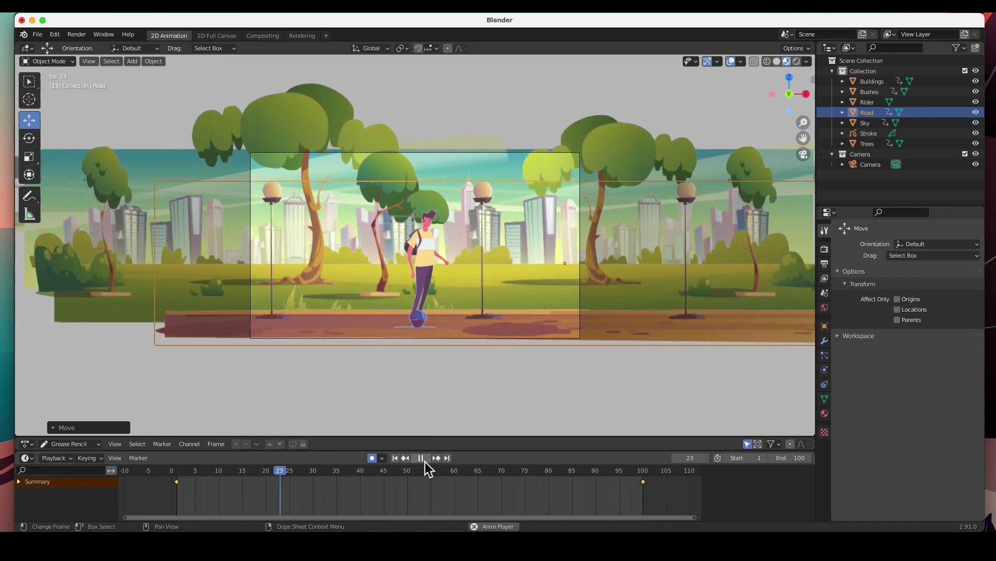
scroll(457, 269, up, 2)
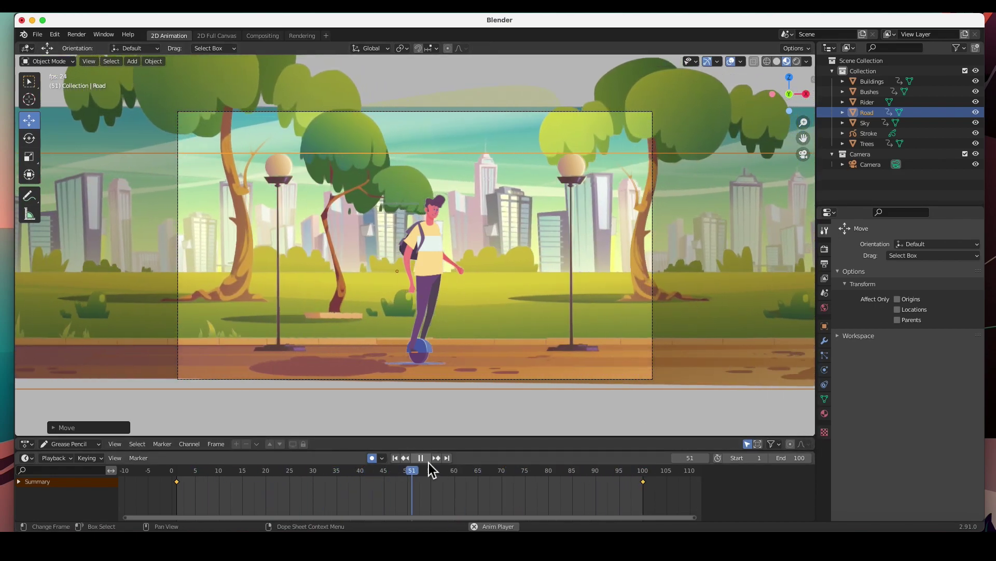
click(421, 457)
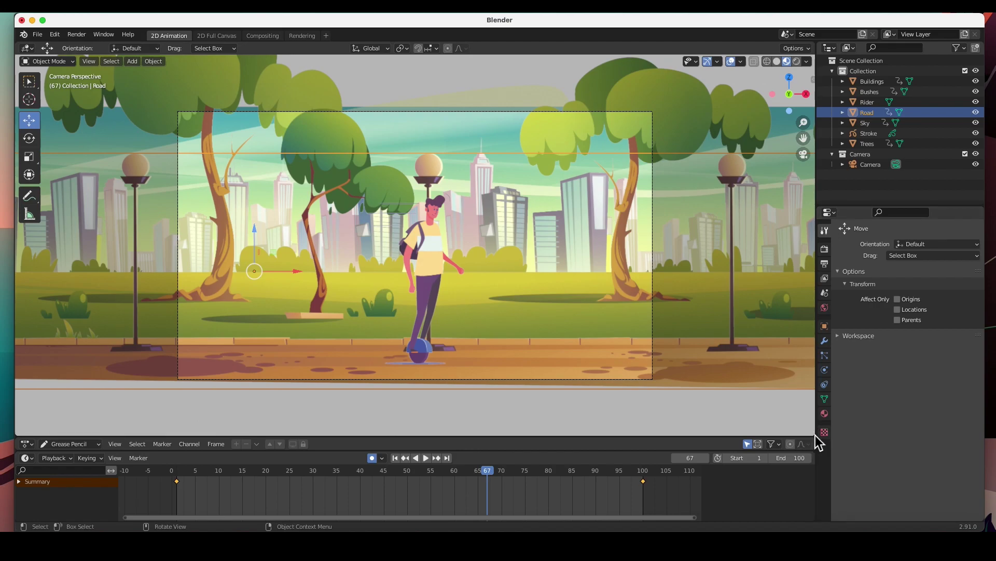
Step: Split the 3D viewport horizontally and turn the lower area into a Graph Editor
drag(815, 435, 802, 269)
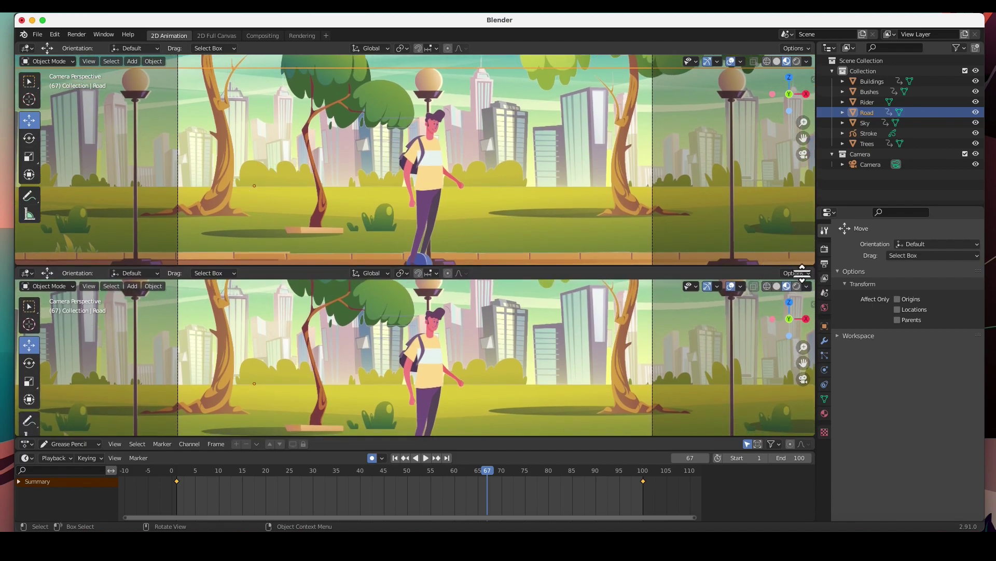
click(27, 273)
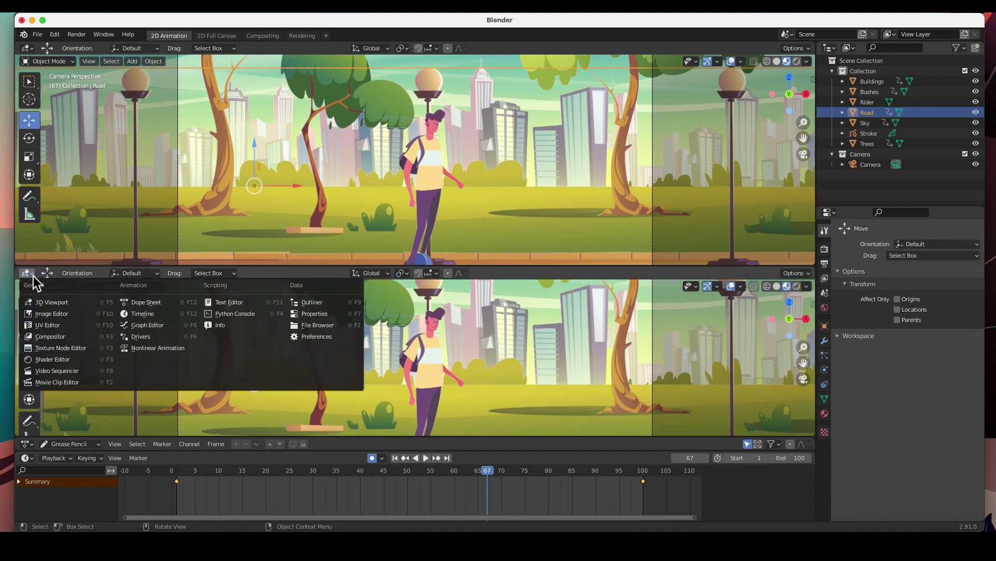
click(148, 326)
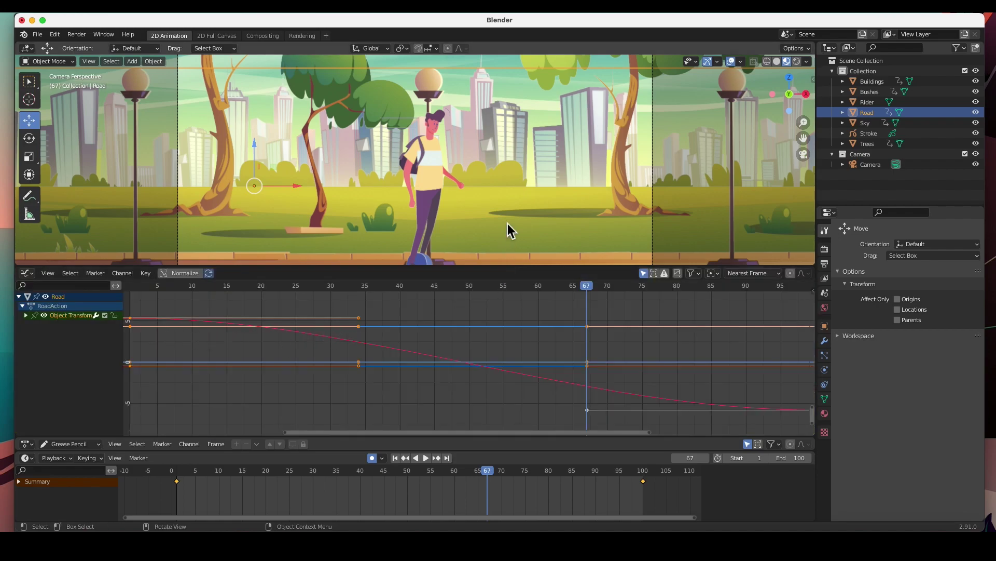
scroll(470, 195, down, 2)
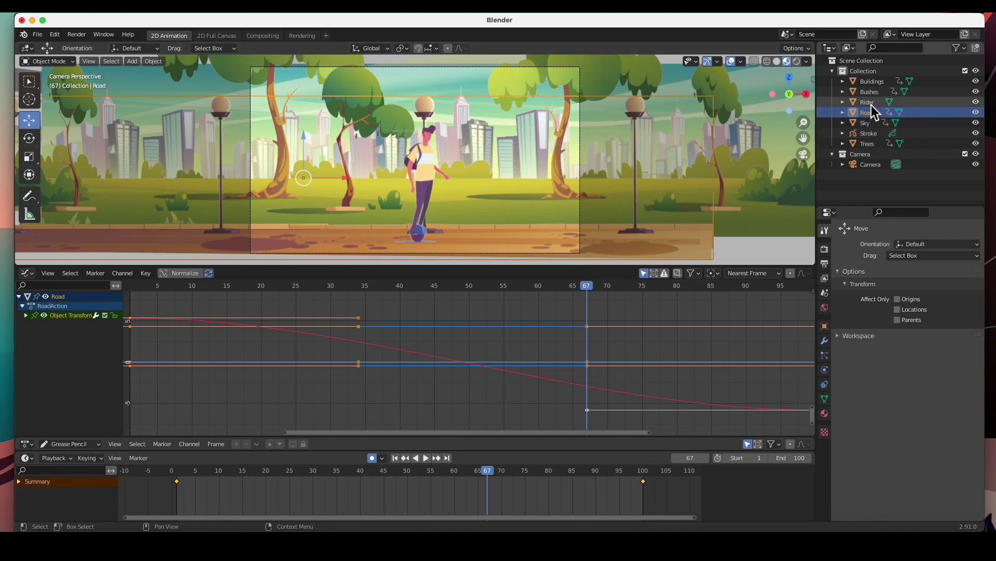
Step: Isolate the Road plane's X Location curve by hiding its other transform channels, and fit the curve in the graph
click(867, 144)
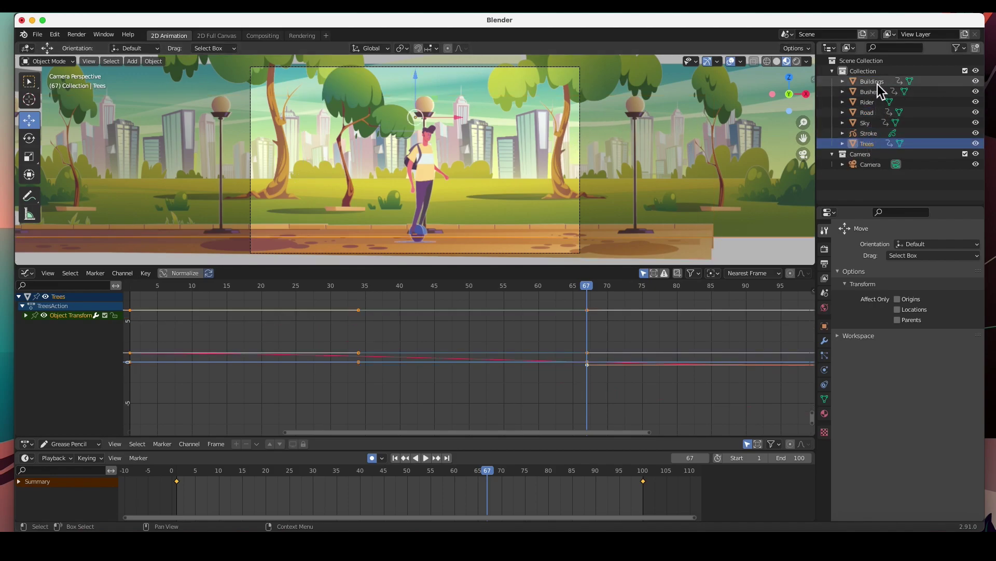
click(863, 113)
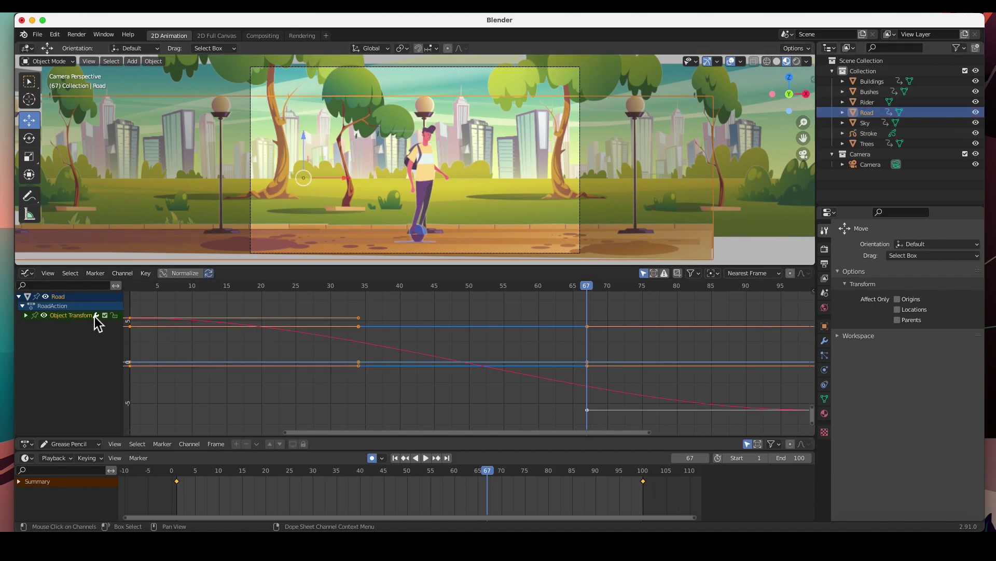
click(27, 315)
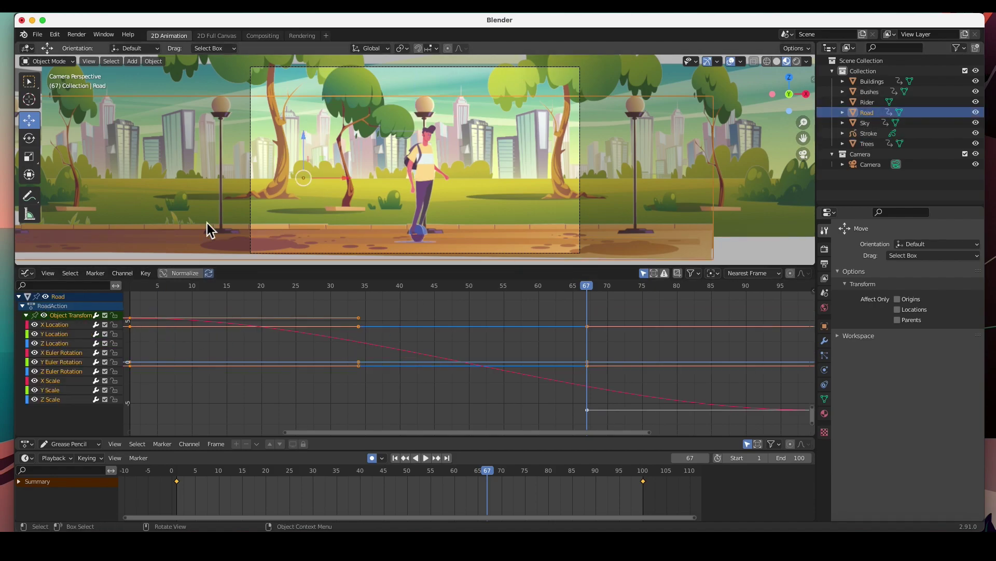
click(60, 334)
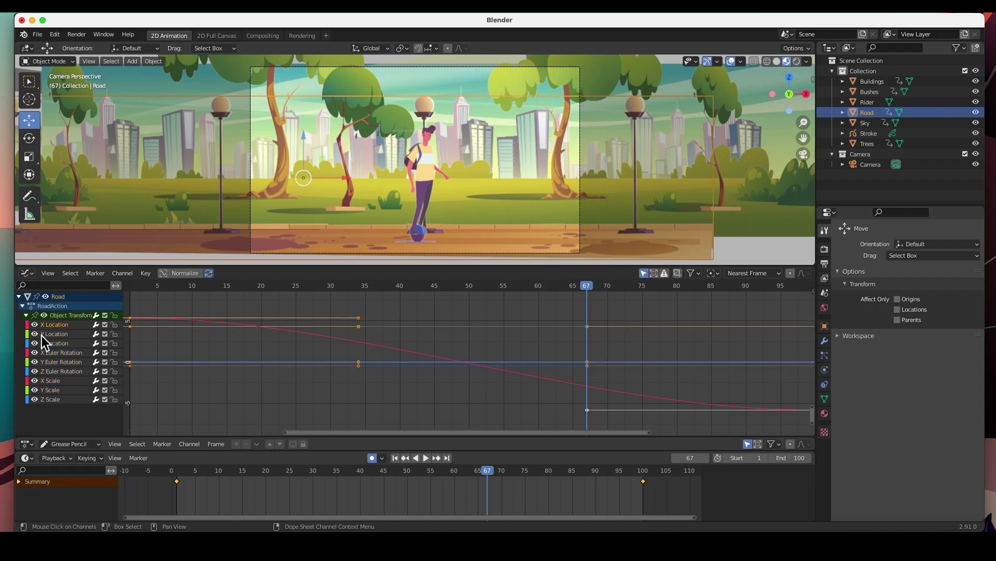
drag(33, 335, 33, 399)
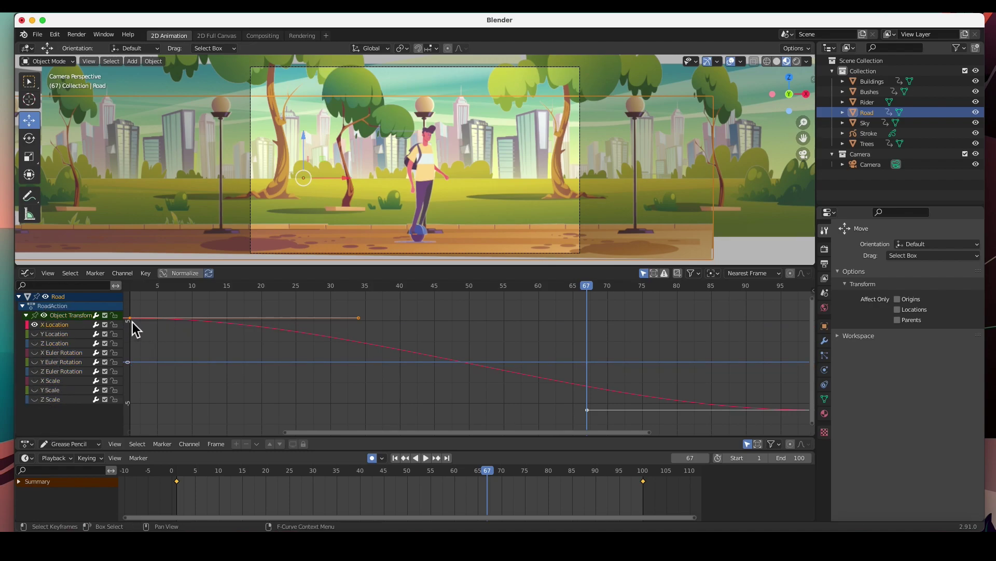
click(521, 354)
key(Home)
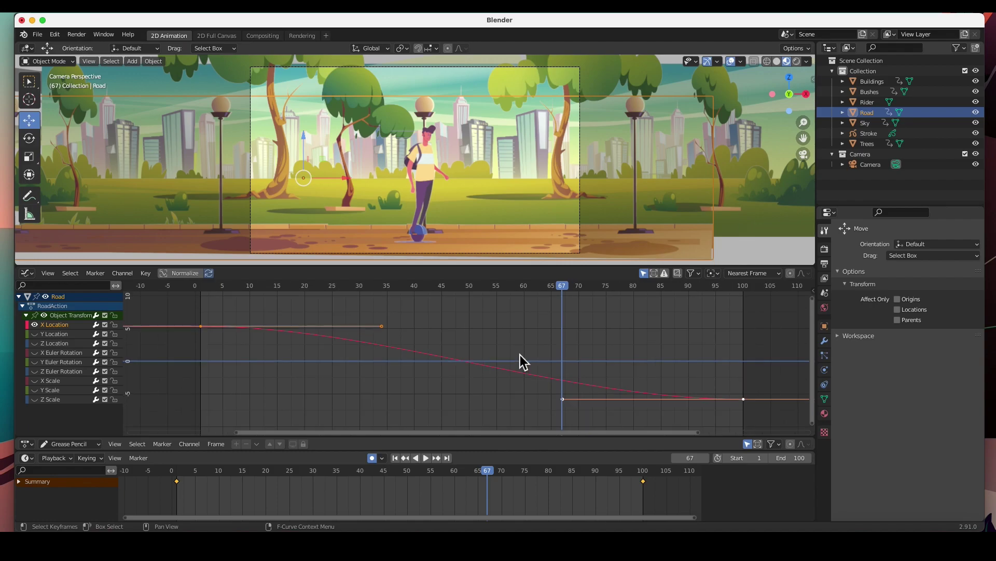
Step: Set the interpolation mode of both Road X Location keyframes to Linear
key(c)
mouse_move(199, 325)
mouse_down()
mouse_move(774, 427)
mouse_move(758, 418)
mouse_up()
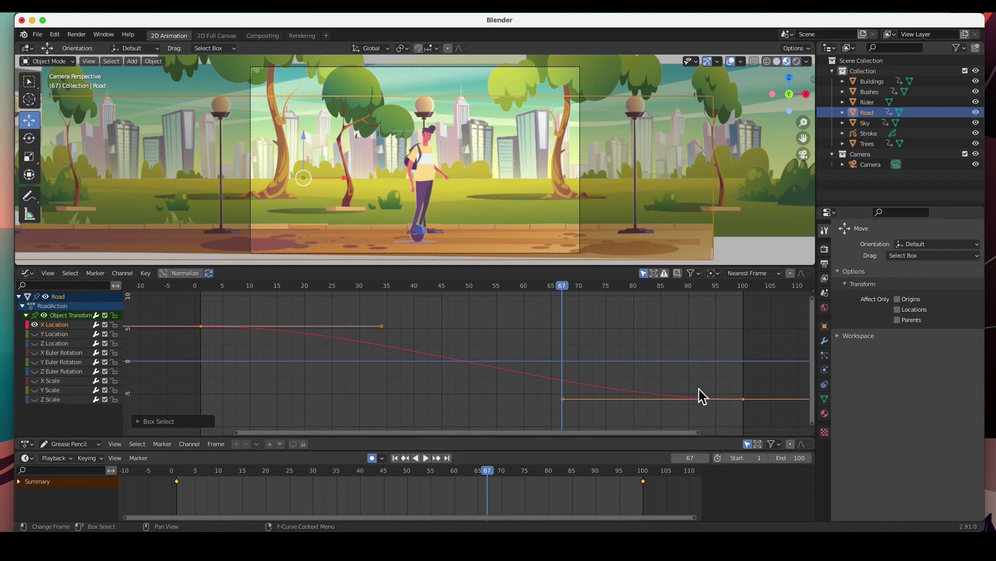
right_click(668, 398)
mouse_move(669, 398)
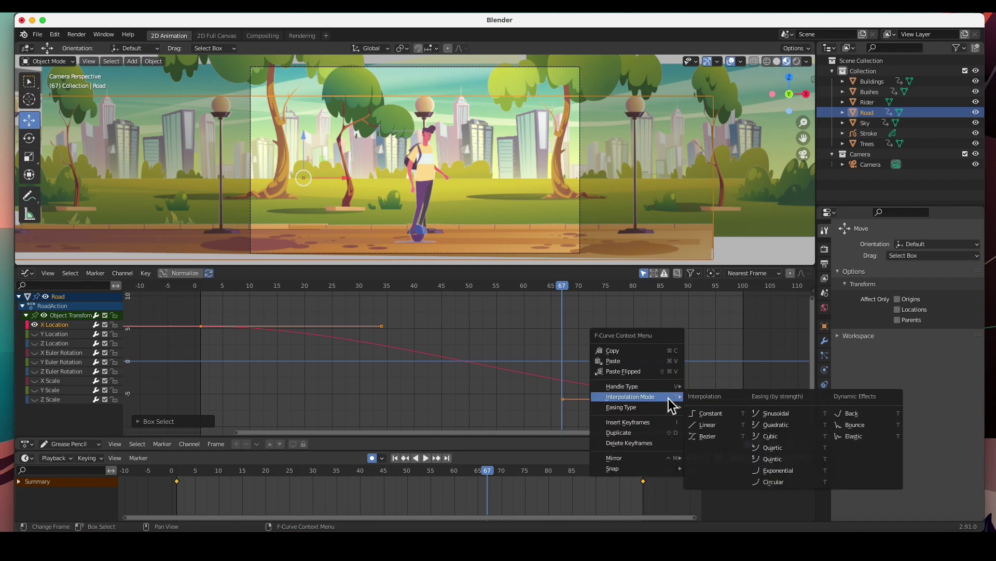
click(710, 425)
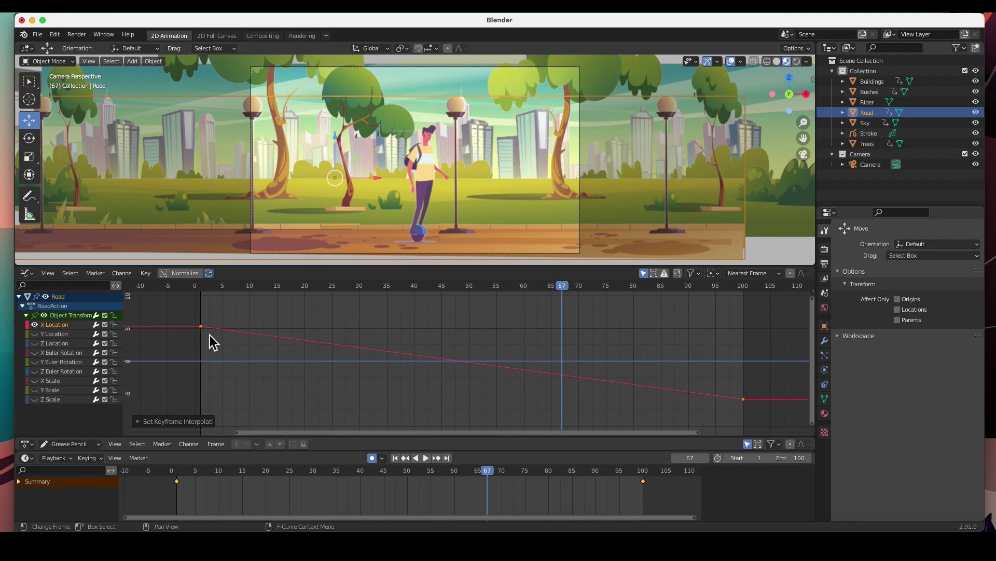
Step: Isolate the Trees plane's X Location curve by hiding its other transform channels, and fit the curve in the graph
click(867, 146)
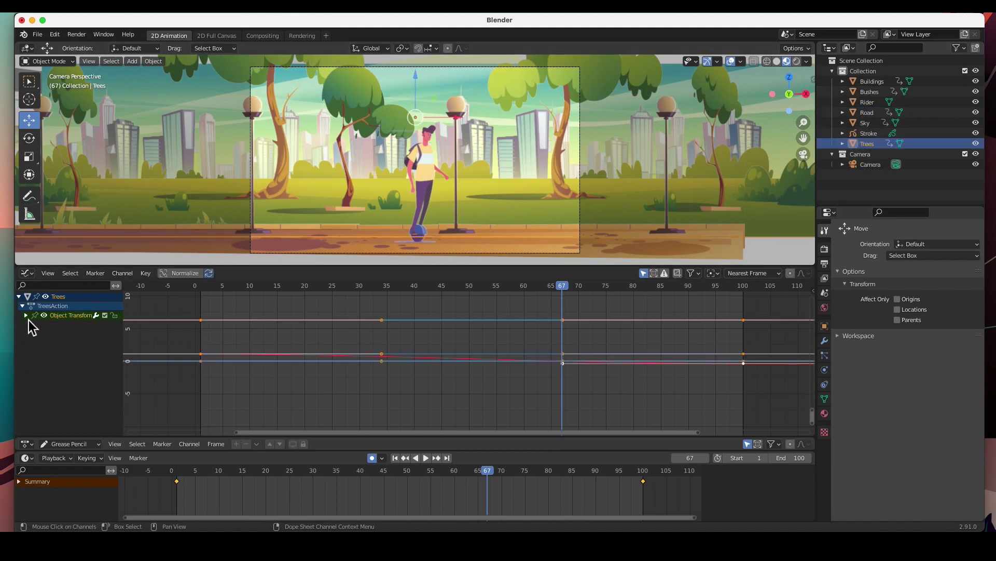
click(26, 316)
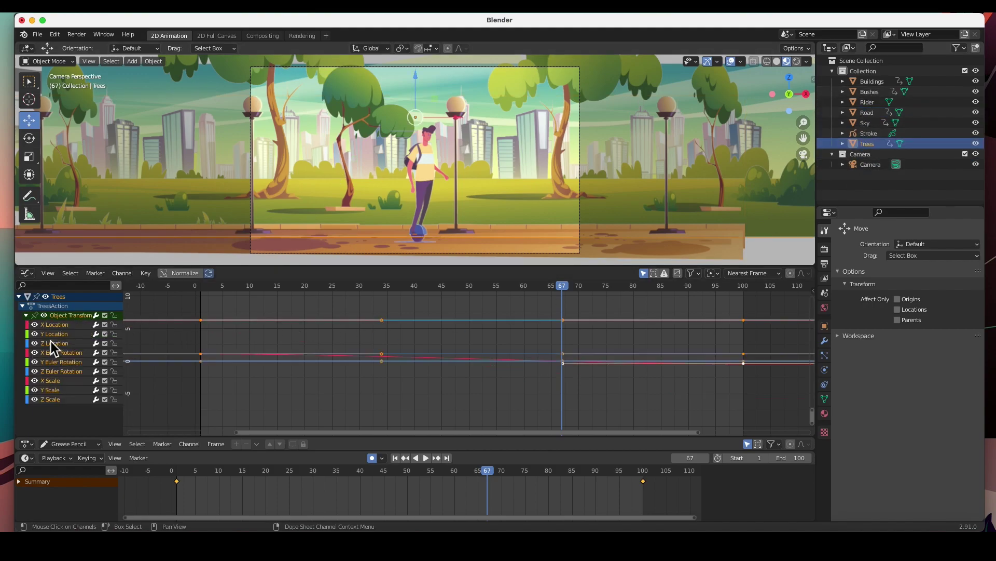
drag(34, 333, 35, 399)
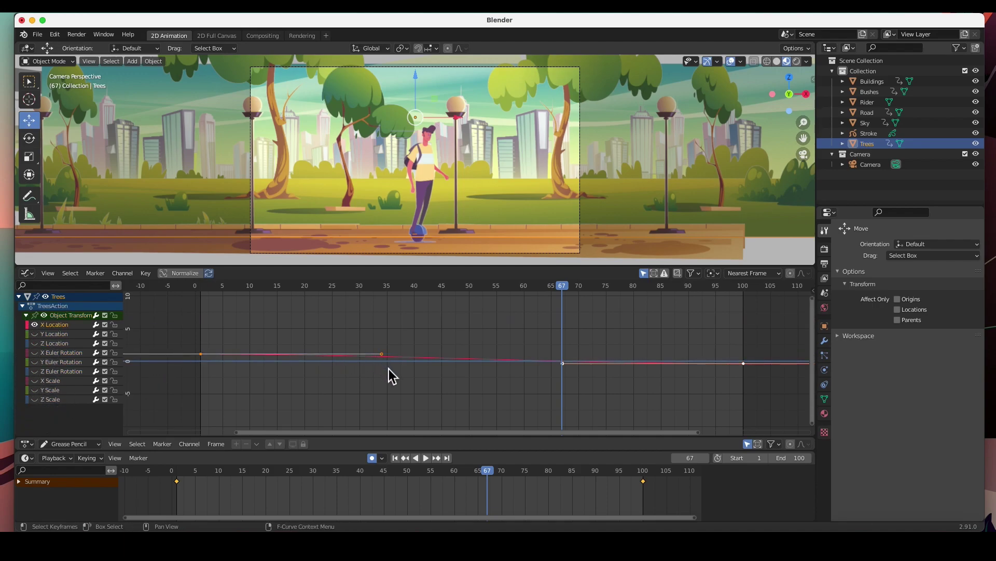
key(Home)
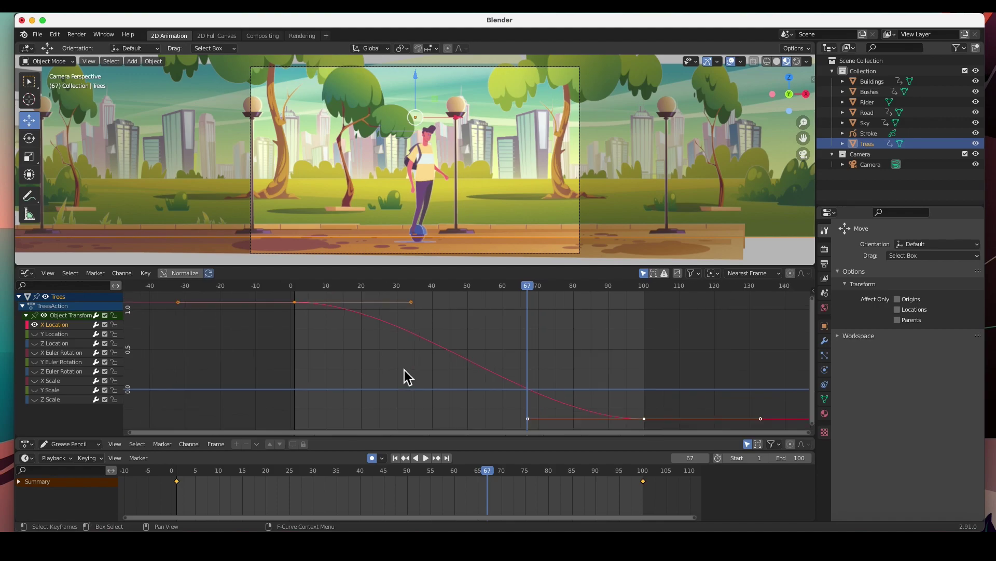
scroll(404, 370, down, 2)
Step: Set the interpolation mode of both Trees X Location keyframes to Linear
drag(319, 300, 620, 420)
right_click(613, 412)
mouse_move(610, 408)
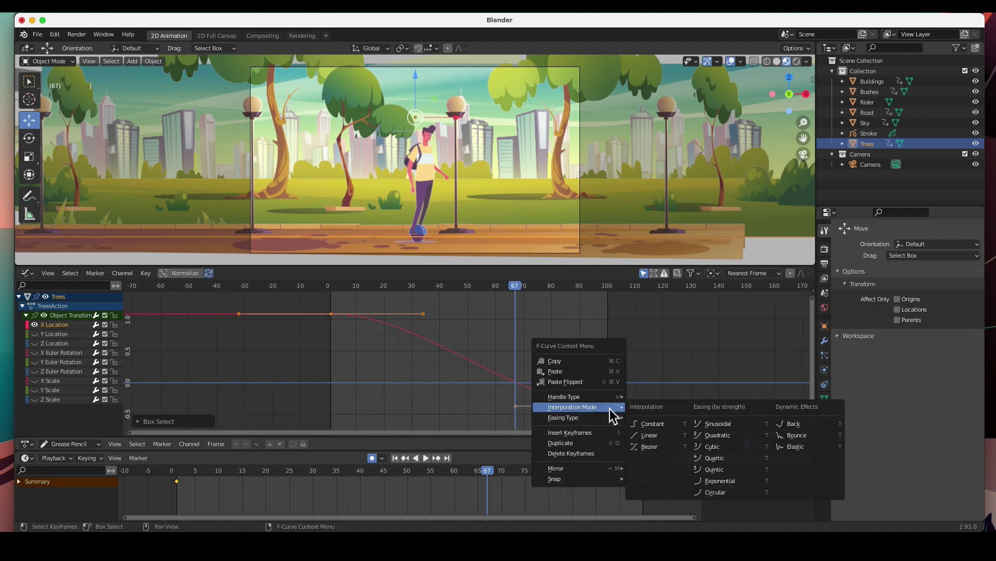
click(645, 439)
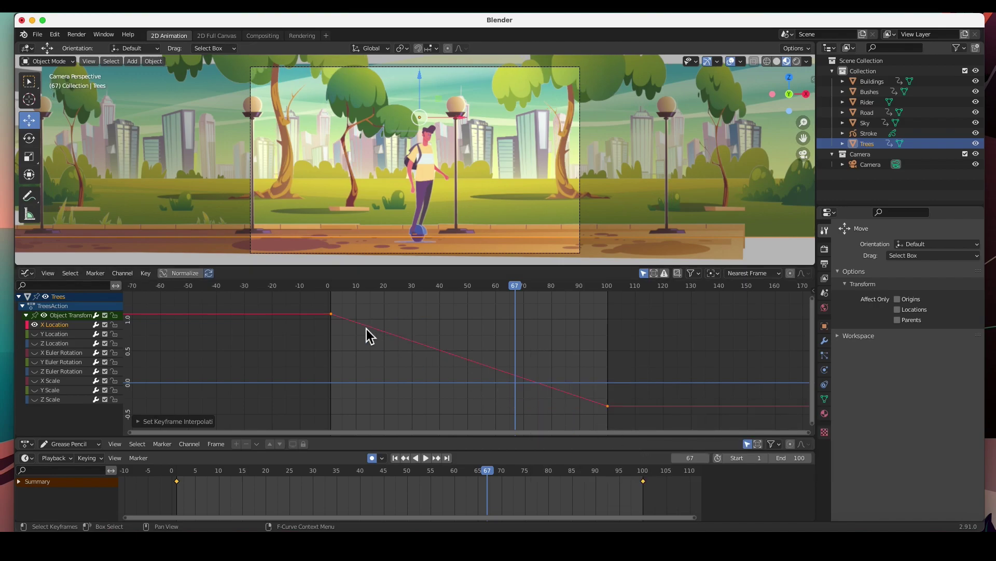
Step: Play the animation from frame 1 and merge the Graph Editor area back into the 3D viewport for a close-up view
drag(487, 472, 179, 473)
key(space)
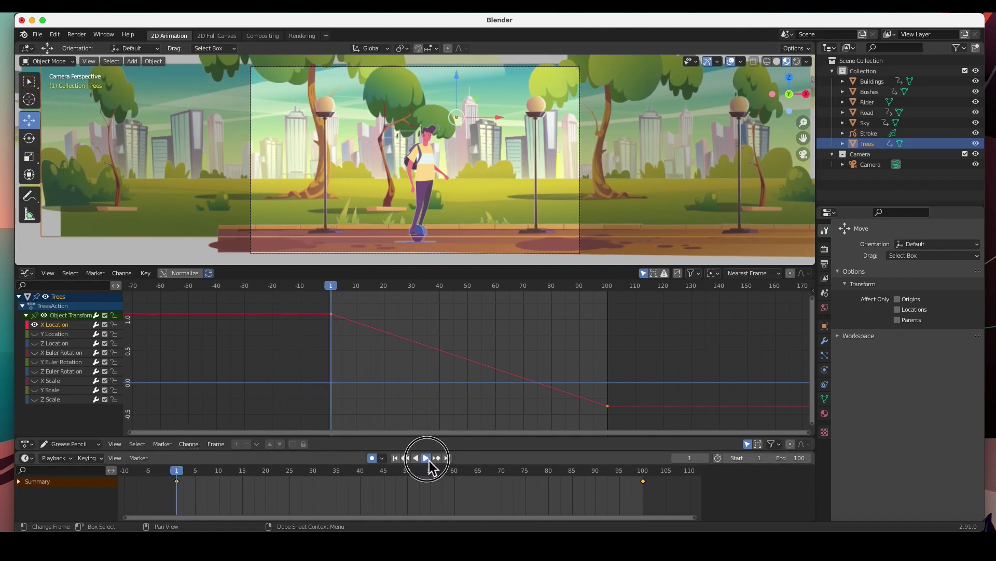
click(428, 459)
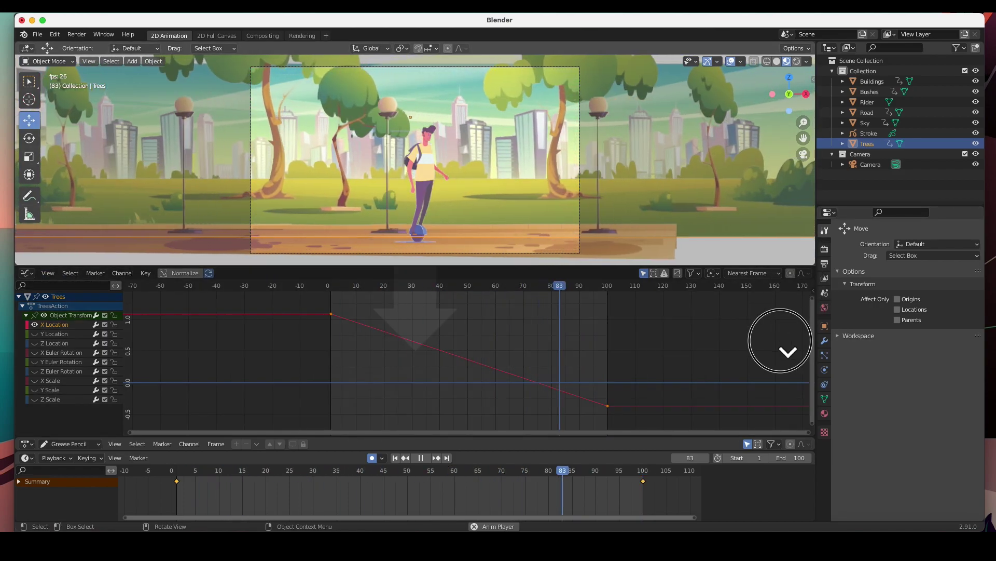
drag(780, 340, 780, 343)
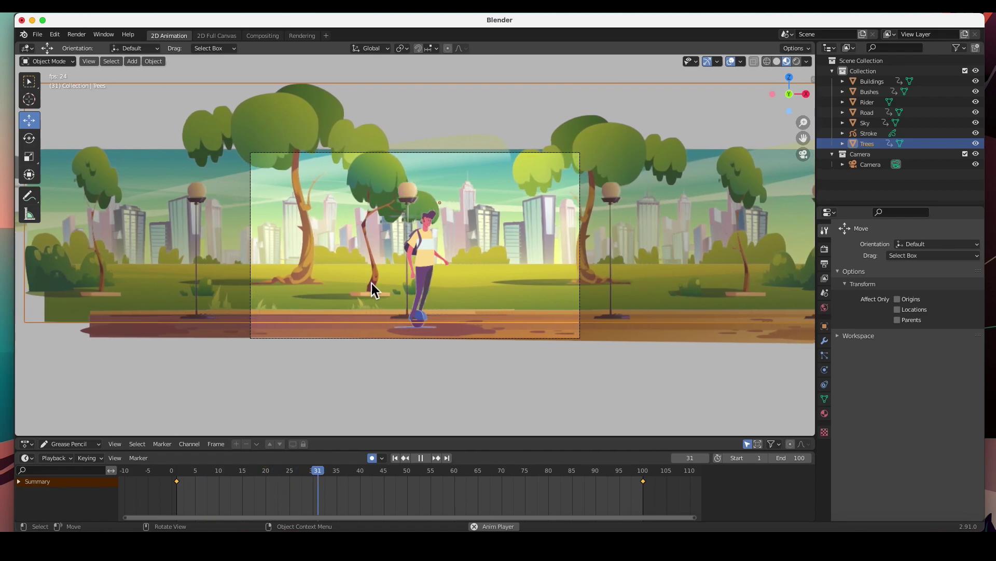
scroll(375, 283, up, 4)
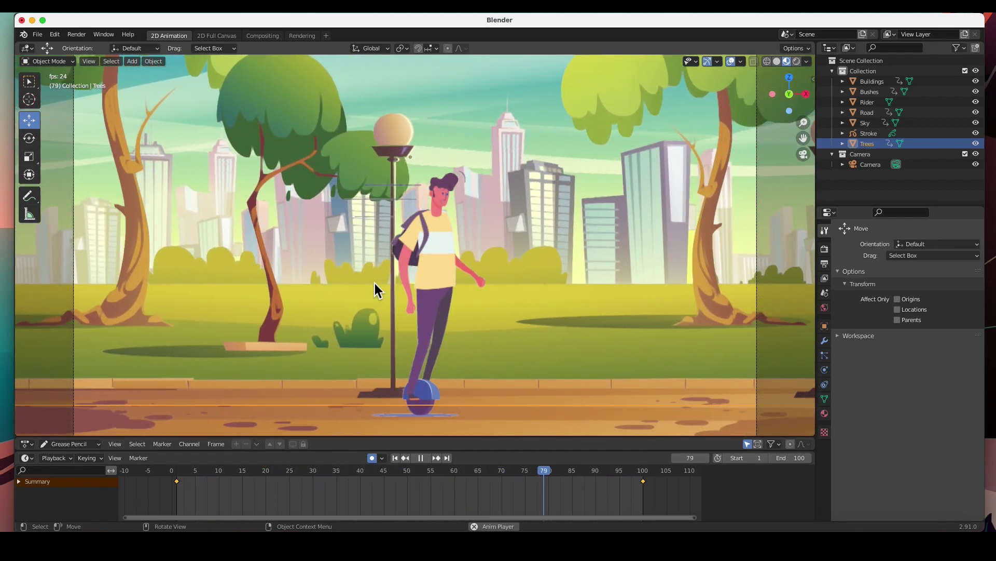